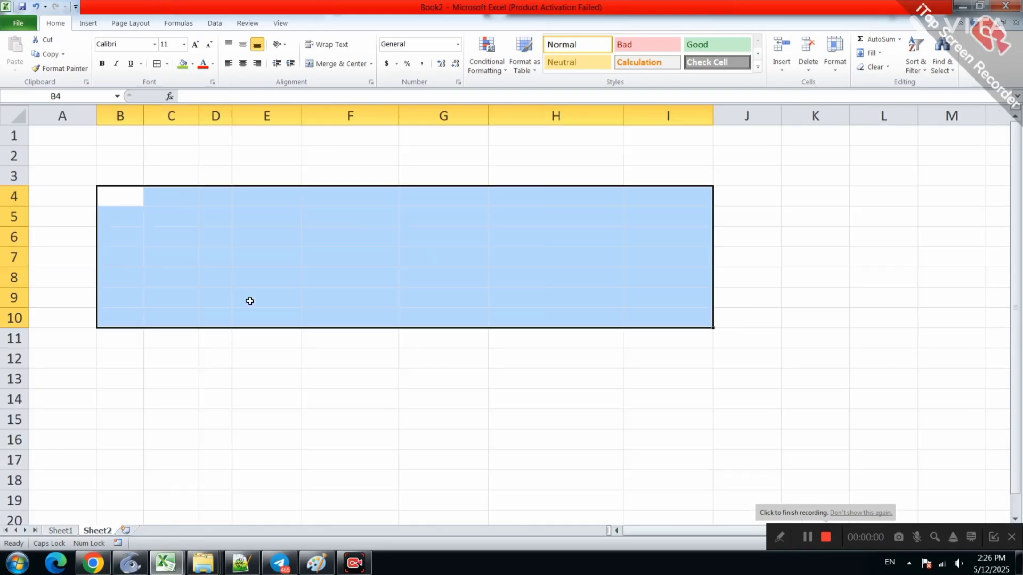
- Add a new blank worksheet after Sheet2 in the workbook
click(249, 299)
click(121, 248)
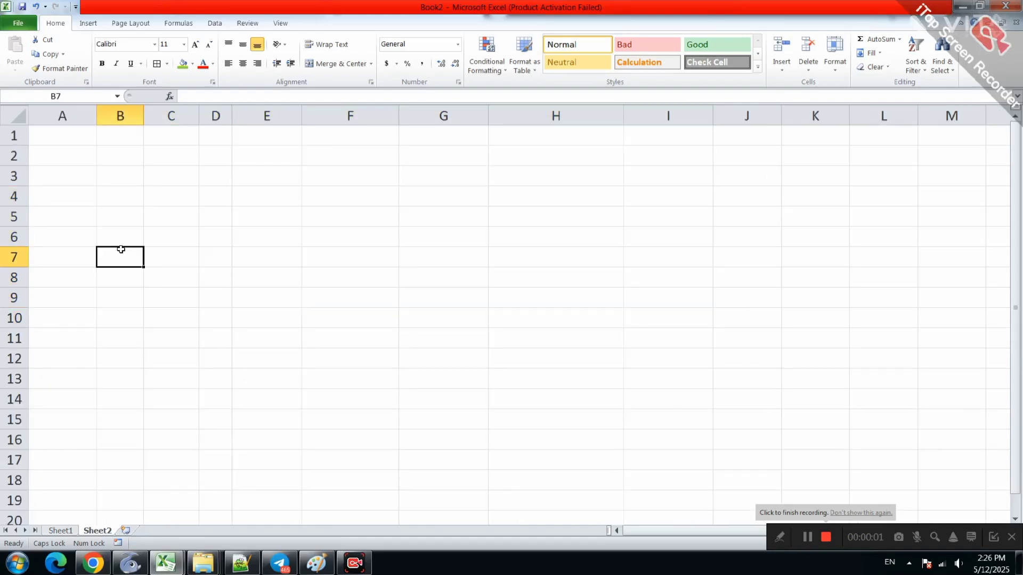
click(124, 531)
click(138, 291)
scroll(139, 295, up, 2)
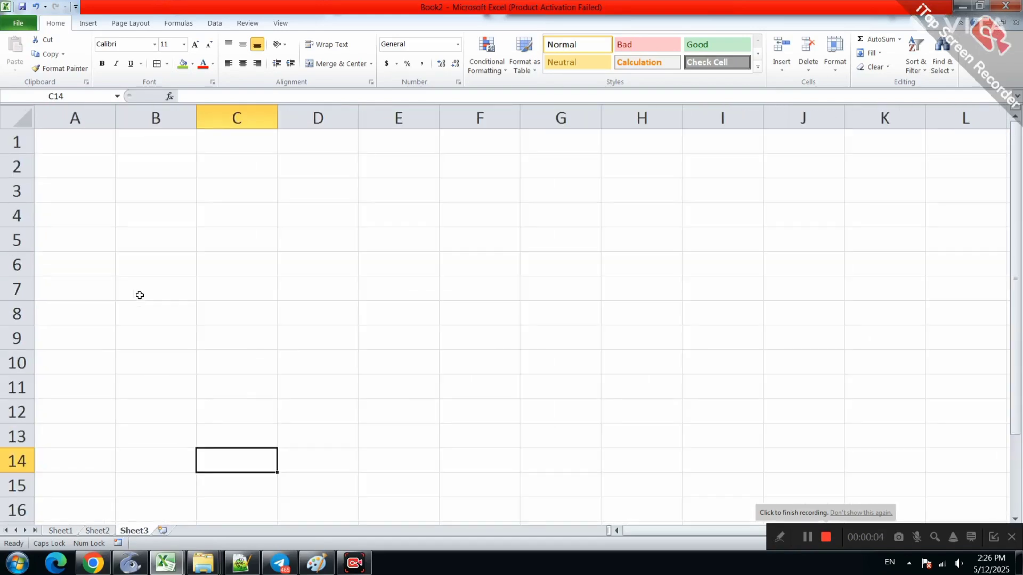
scroll(139, 295, up, 1)
- Enter the column headers SR NO, ITEM and QTY in cells B4 to D4
click(170, 225)
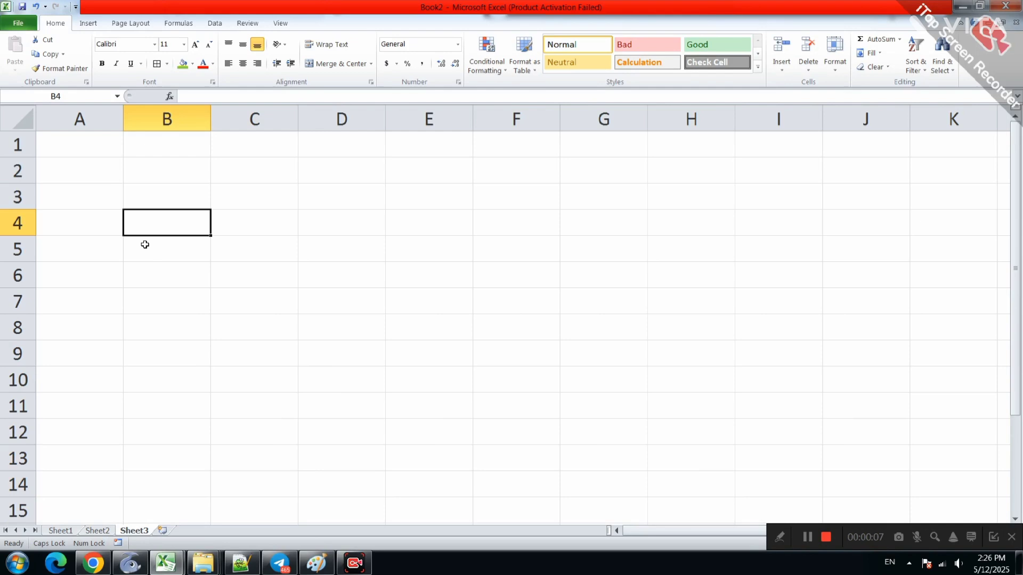
text(SR NO)
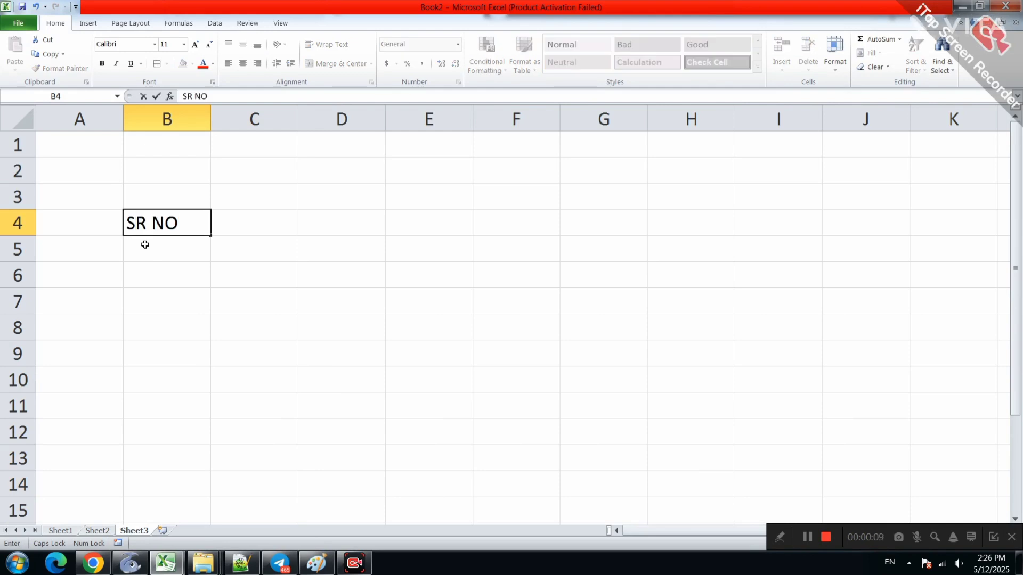
key(Tab)
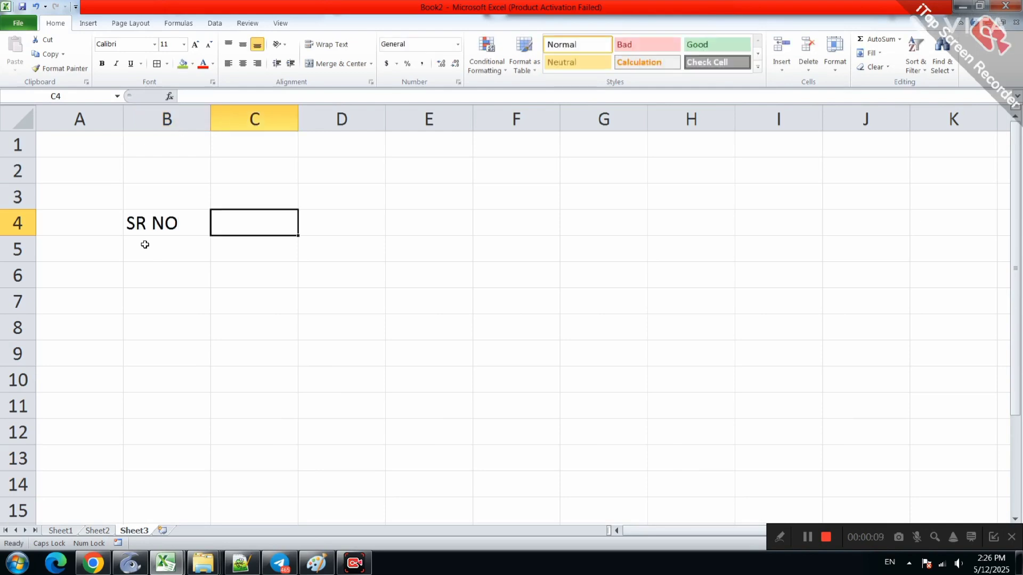
text(ITEM)
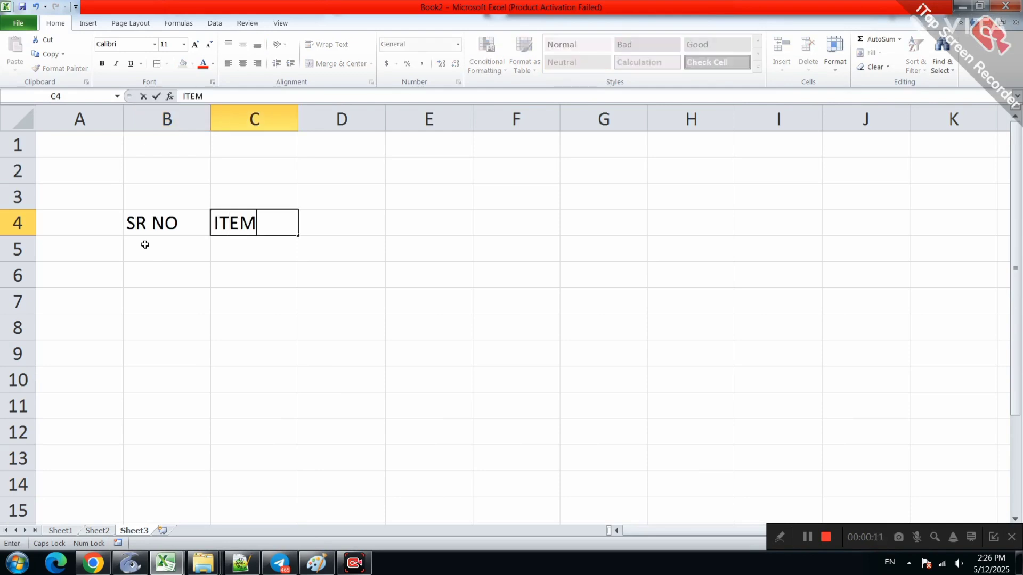
key(Tab)
text(QTY)
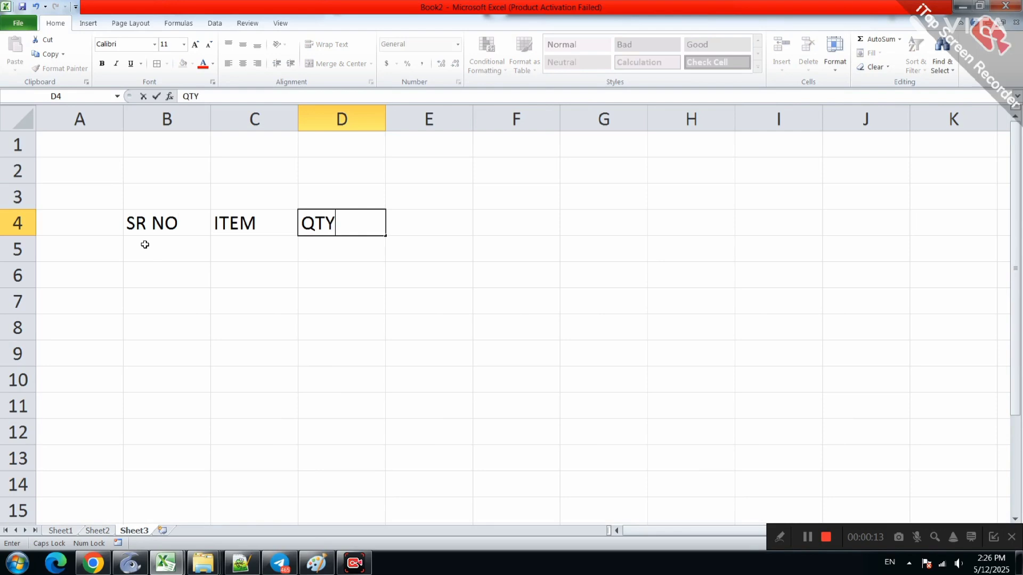
key(Tab)
text(SA)
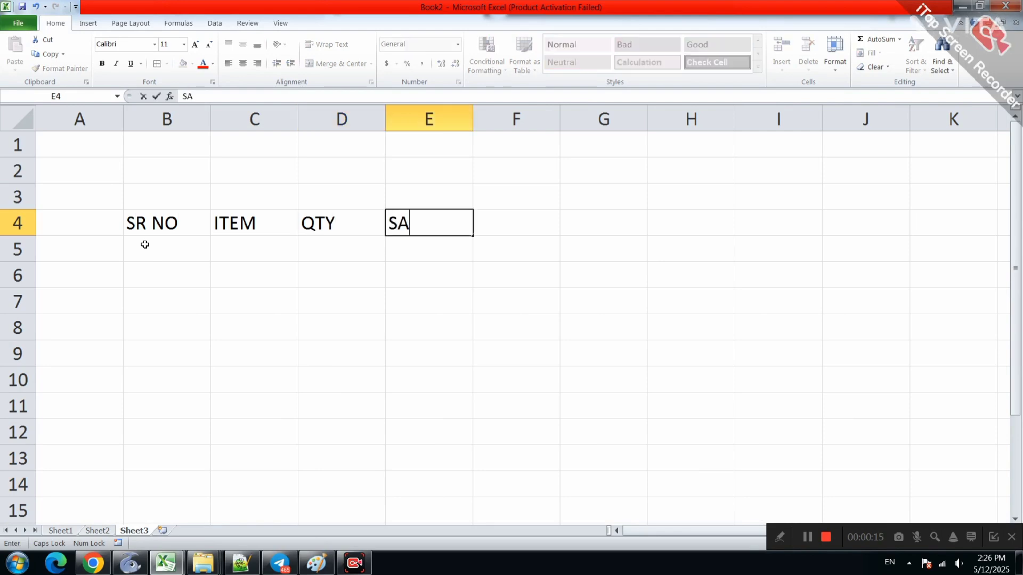
text(LE PRI)
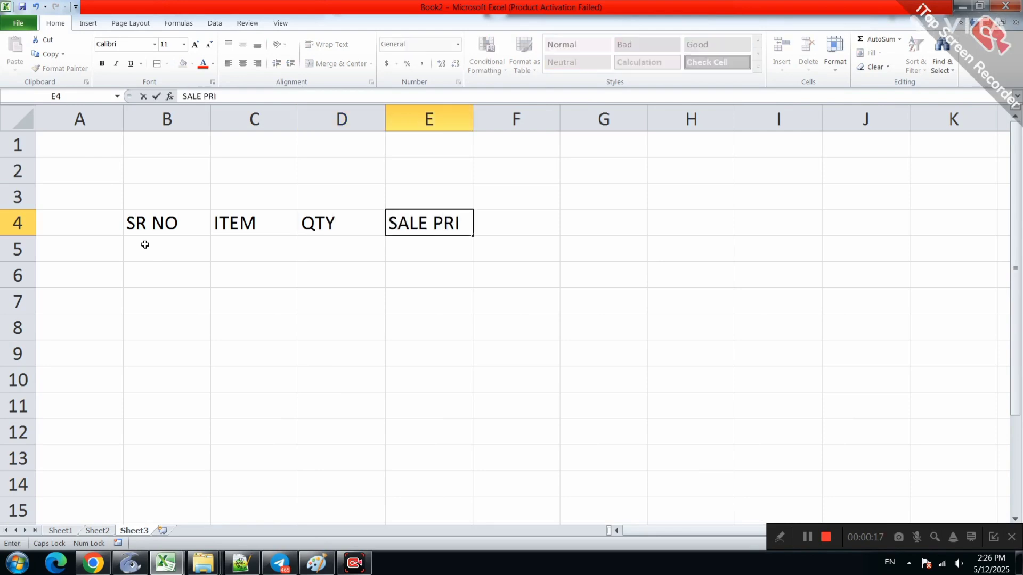
key(BackSpace)
key(BackSpace)
key(BackSpace)
key(BackSpace)
key(BackSpace)
key(BackSpace)
key(BackSpace)
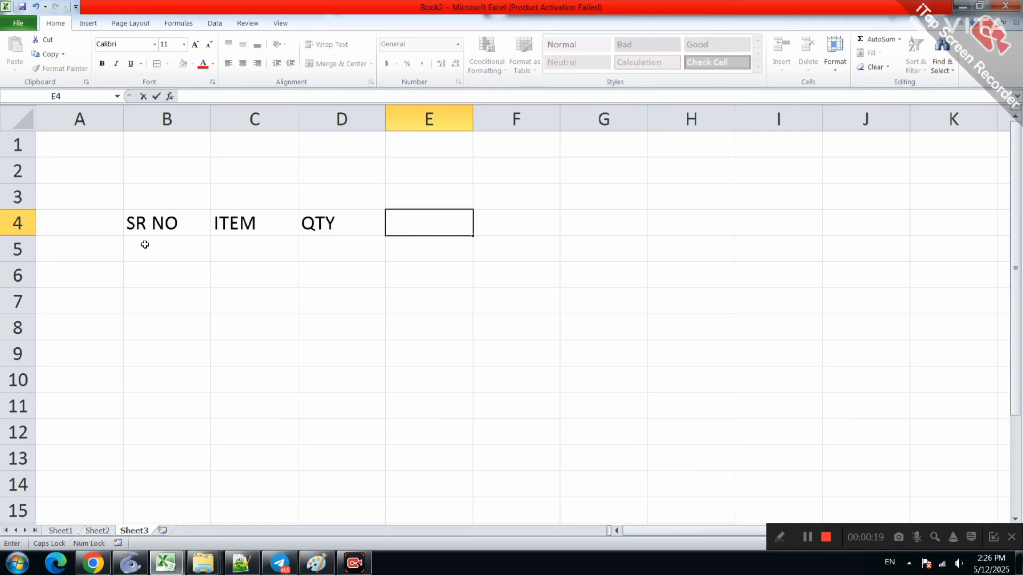
- Enter the headers PUR PRICE in E4 and PUR AMOUNT in F4
text(PUR PRICE)
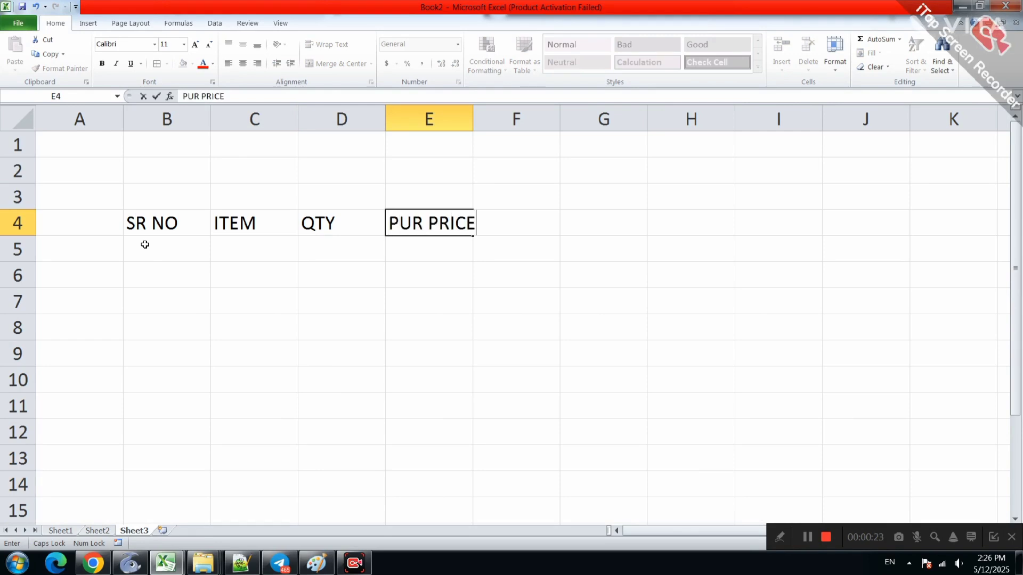
key(Tab)
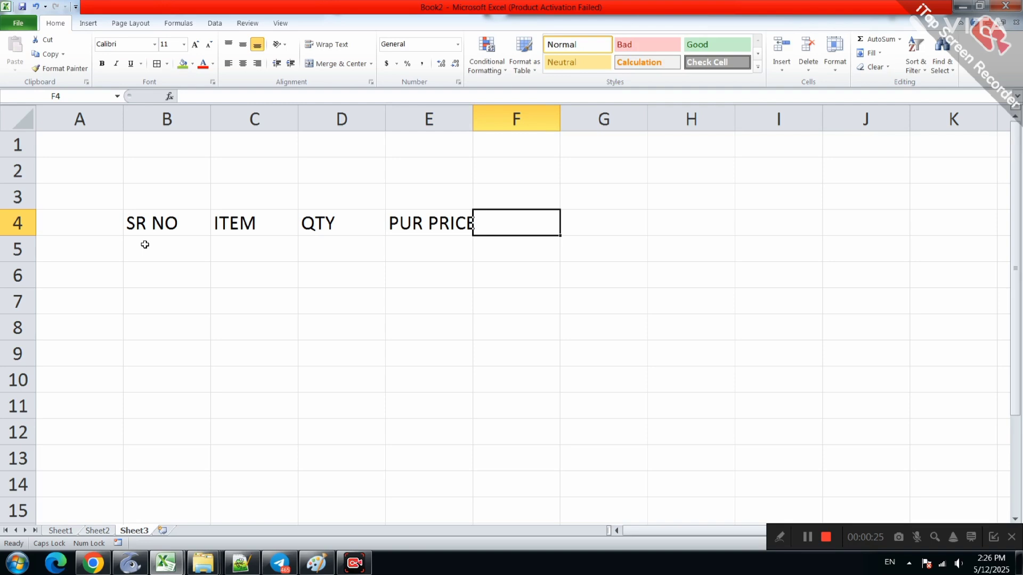
text(PUR)
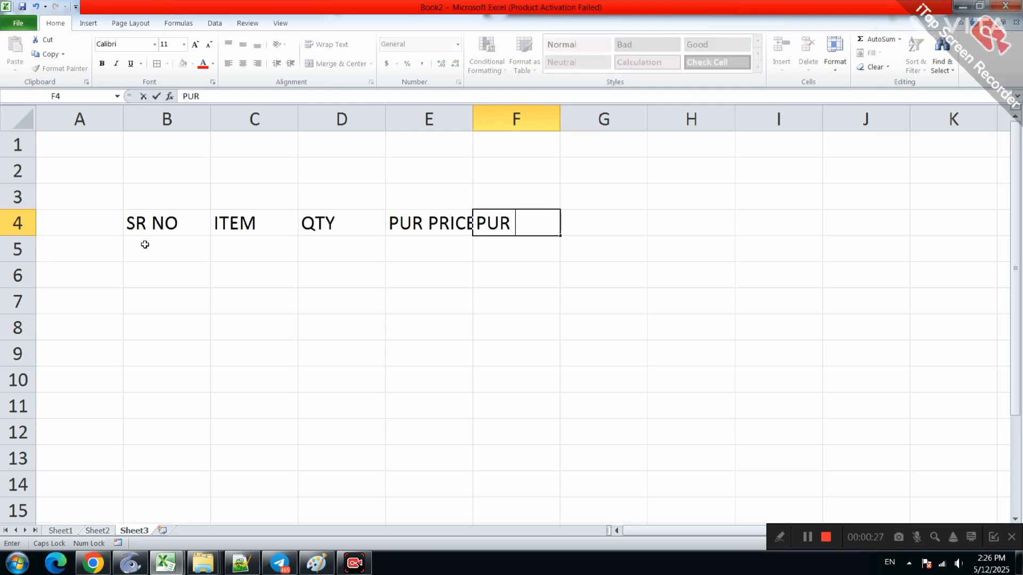
text( AMOUNT)
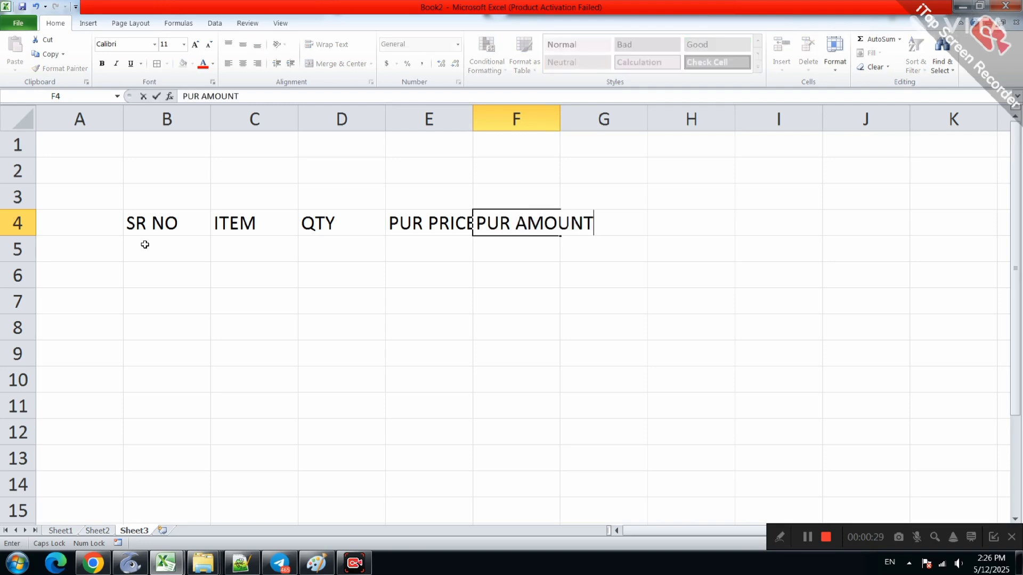
key(Tab)
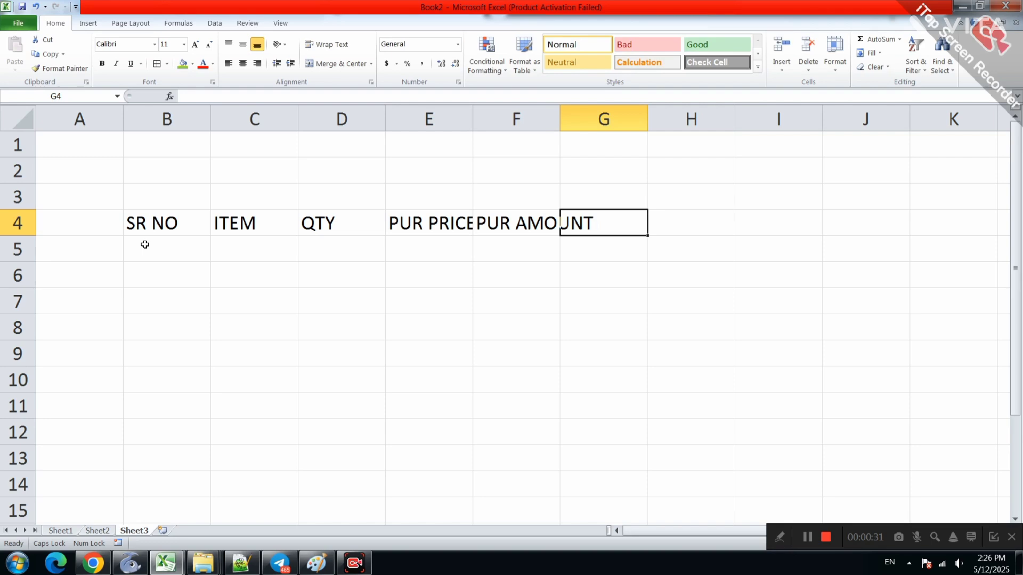
- Enter the headers SALE PRICE, SALE AMOUNT and PROFIT/LOSS in cells G4 to I4
text(S)
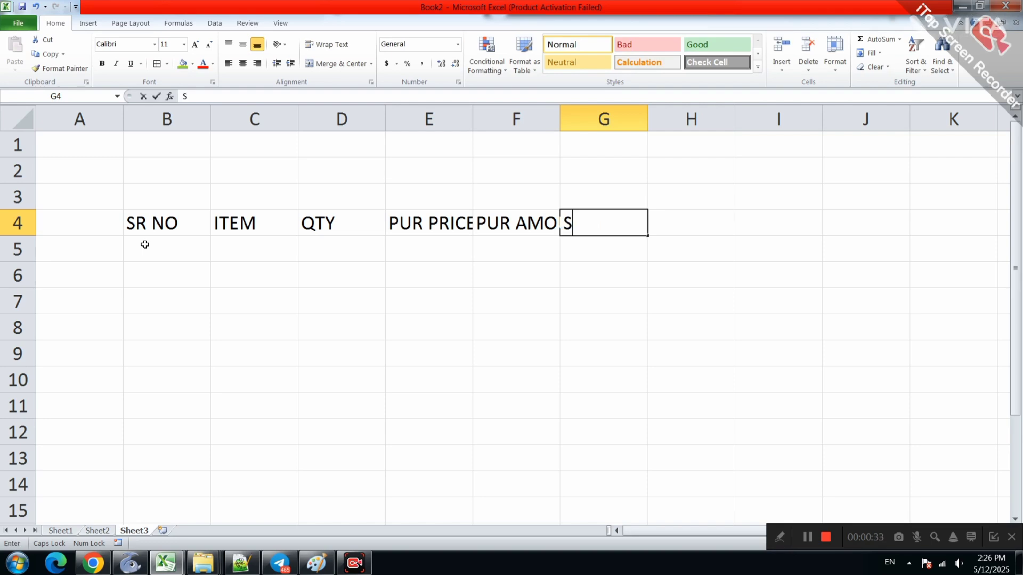
text(ALE)
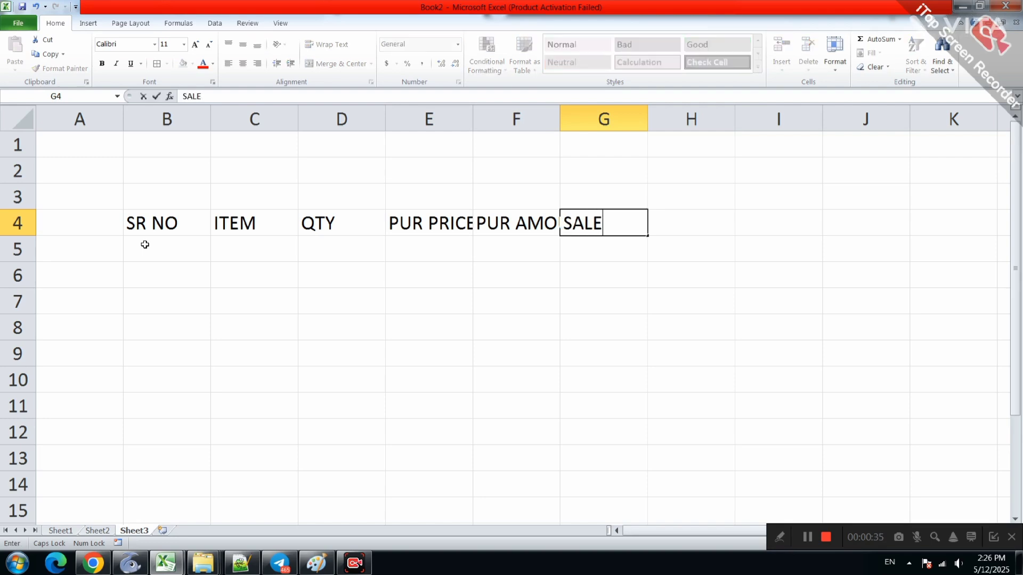
text( PRICE)
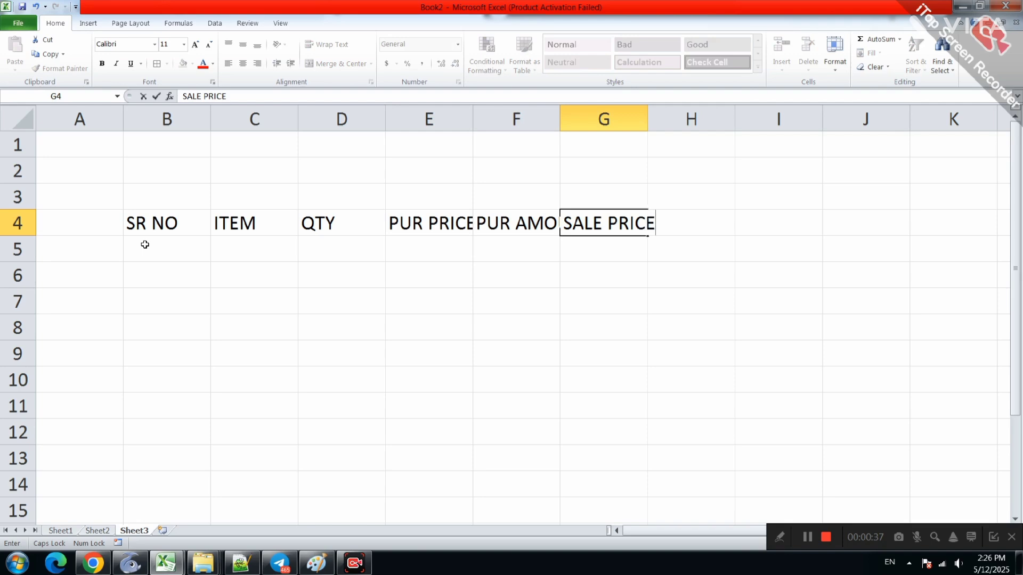
key(Tab)
text(SALE)
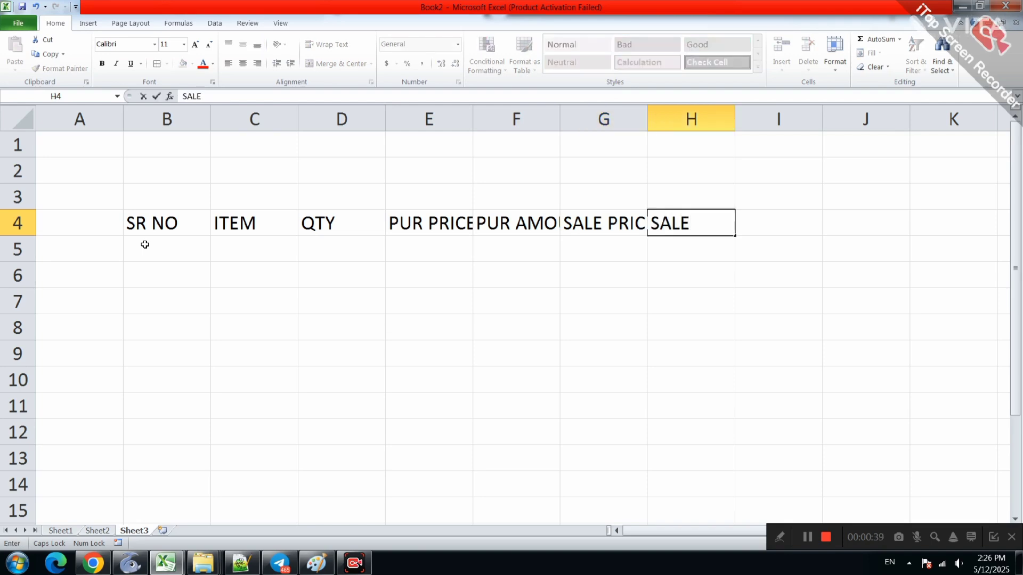
text( AMOUNT)
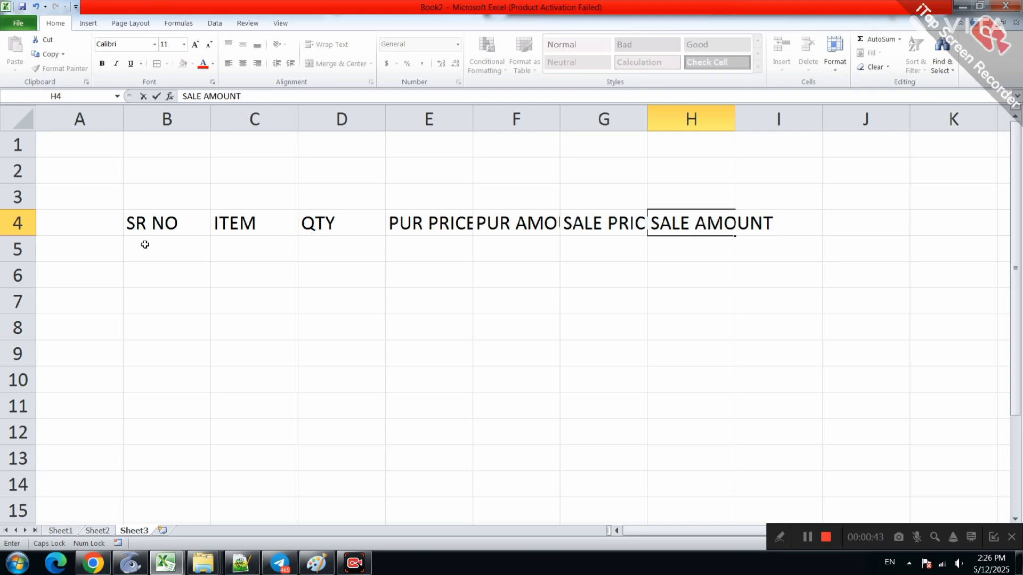
key(Tab)
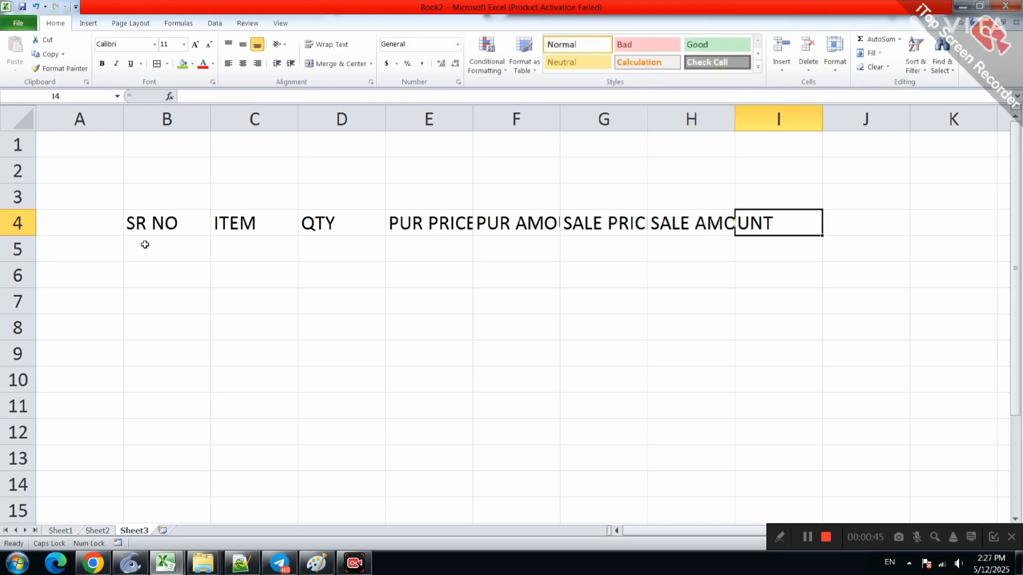
text(PROFI)
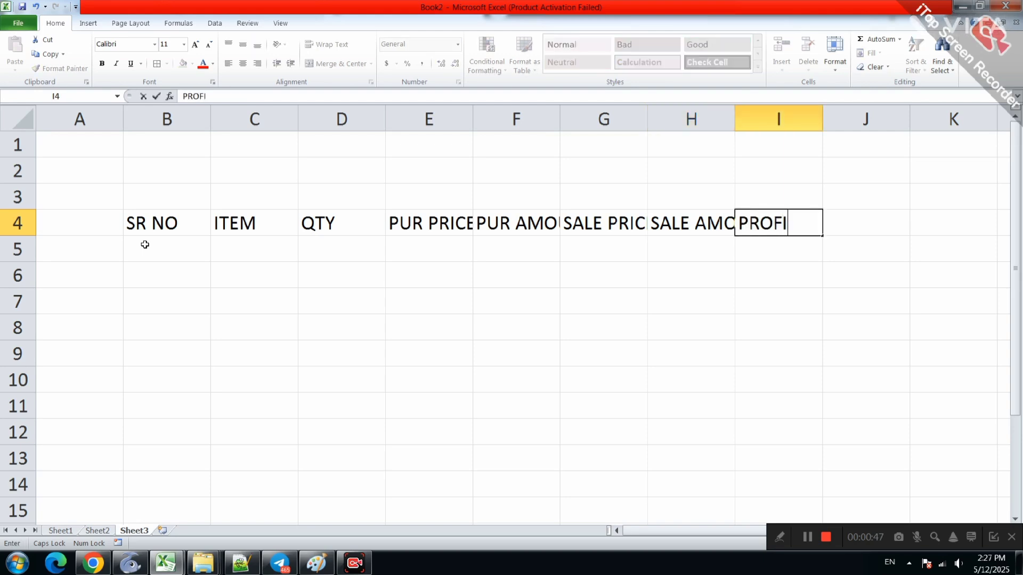
text(T/LOSS)
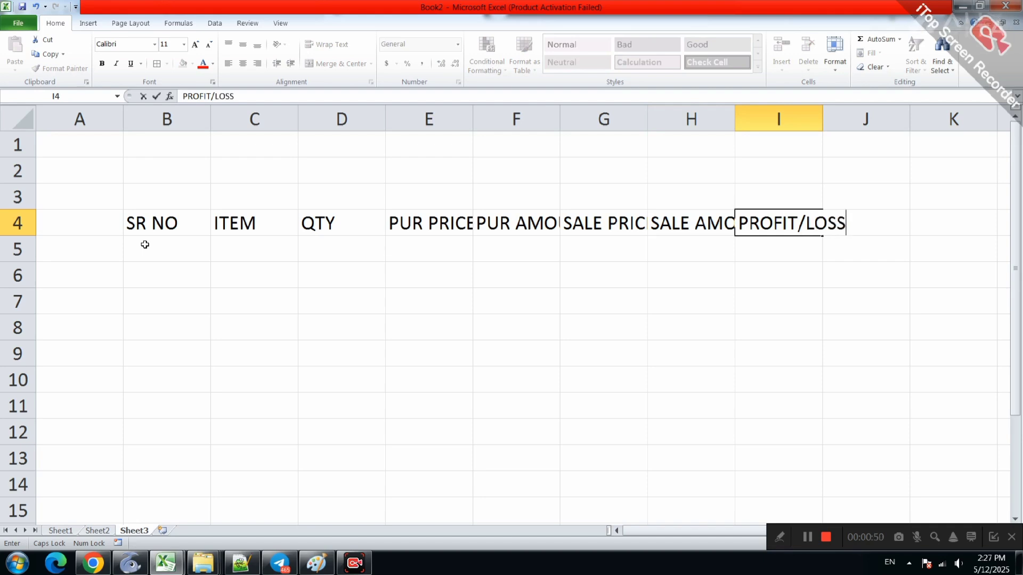
key(Return)
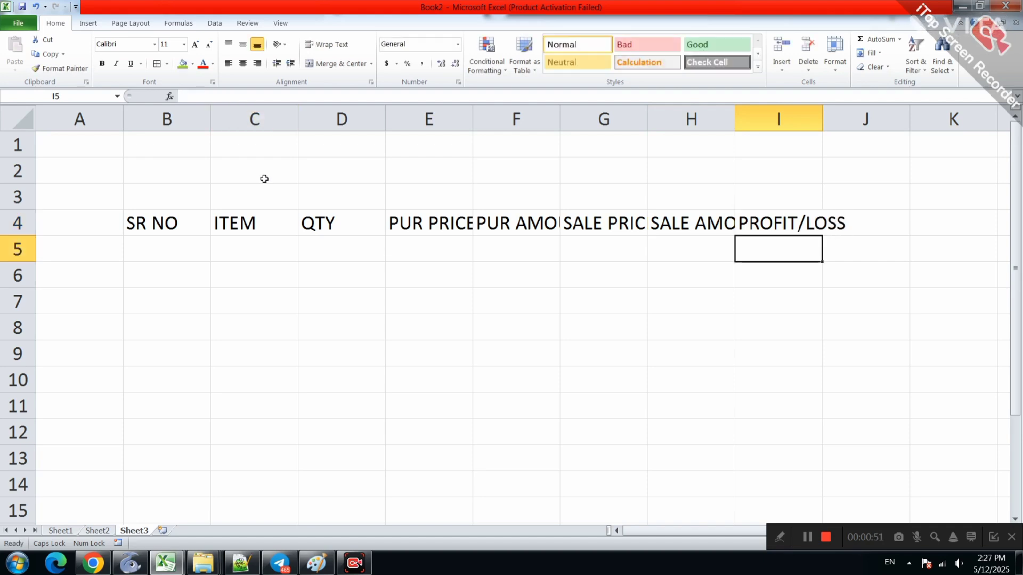
- AutoFit the widths of columns B to I to the header texts in row 4
click(240, 234)
key(ctrl+a)
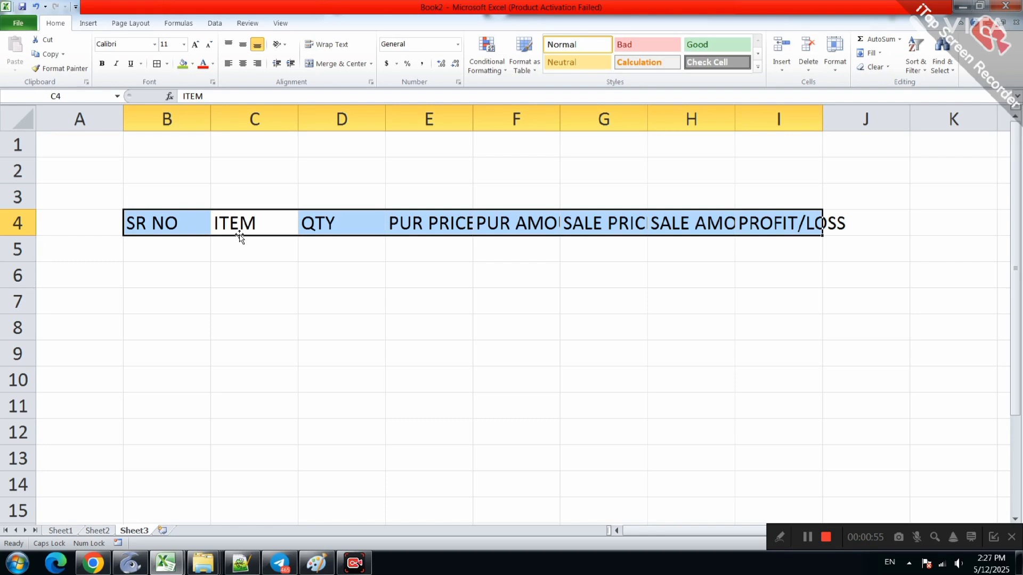
key(alt+o)
key(c)
key(a)
click(230, 246)
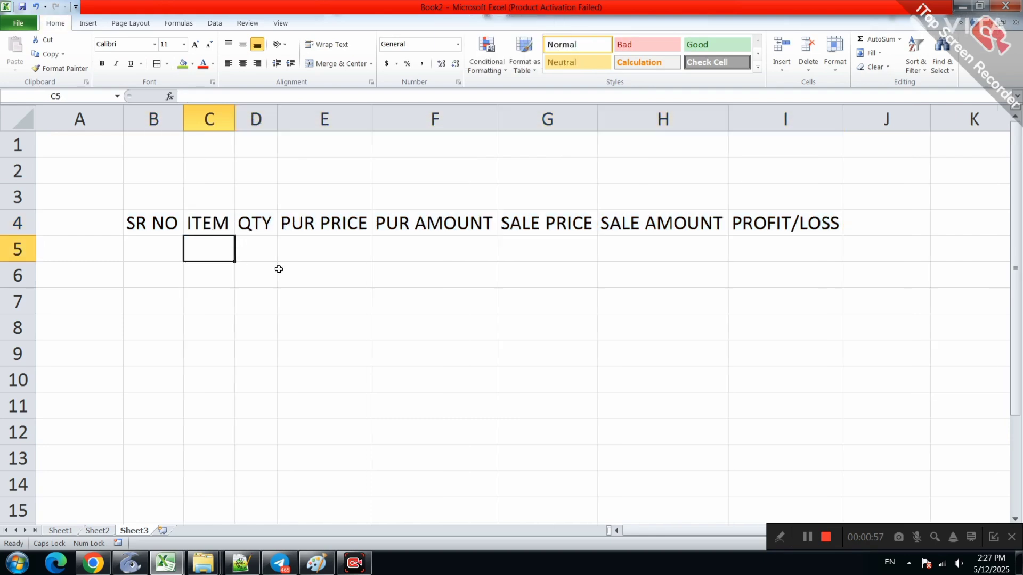
- Fill the SR NO column with serial numbers 1 to 10 in cells B5 to B14
click(154, 255)
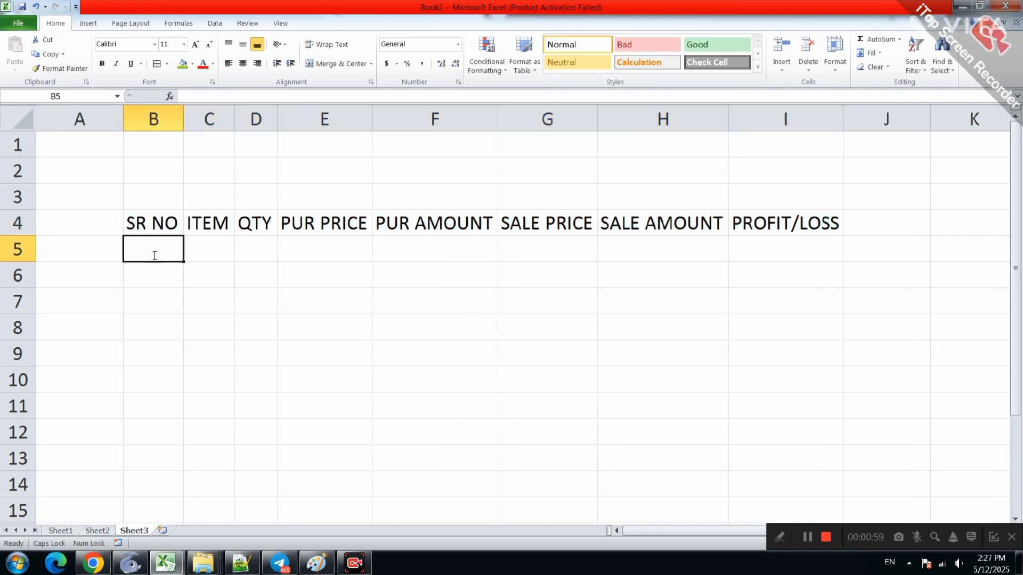
text(1)
key(Return)
key(Up)
drag(184, 263, 190, 498)
- Enter the items SHIRT, T-SHIRT and SHOES in cells C5 to C7 of the ITEM column
click(204, 252)
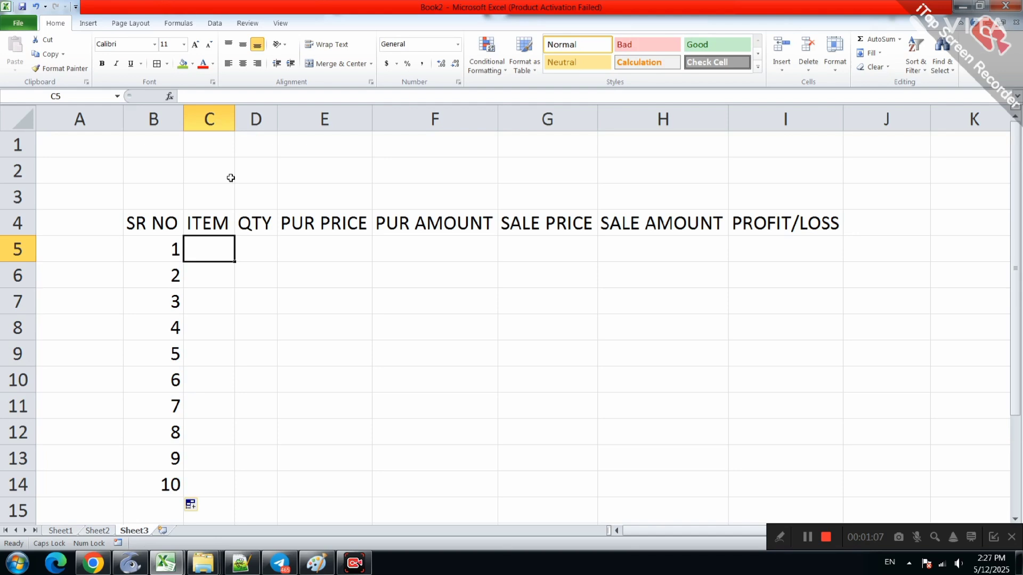
text(SHI)
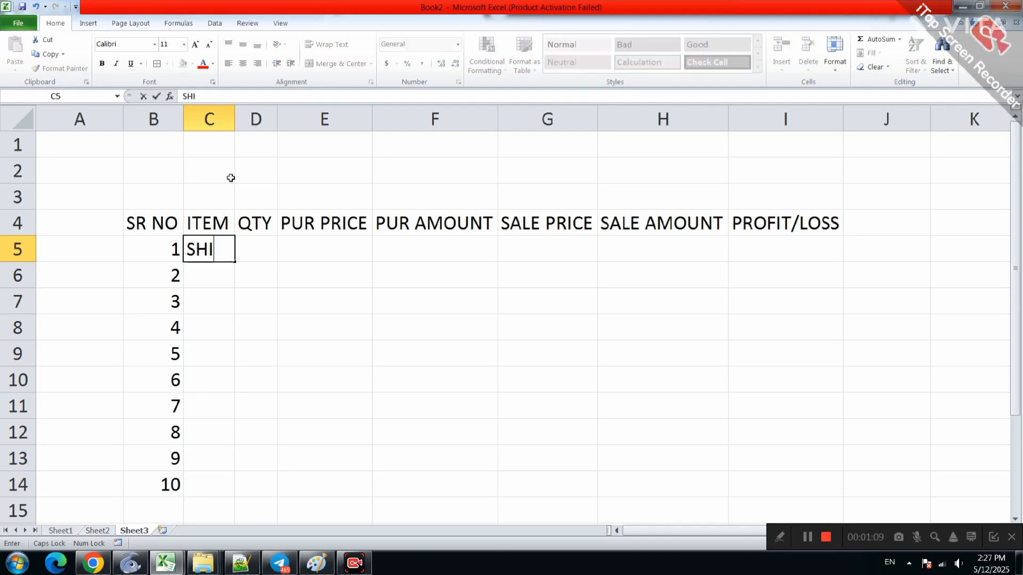
text(RT)
key(Return)
text(T)
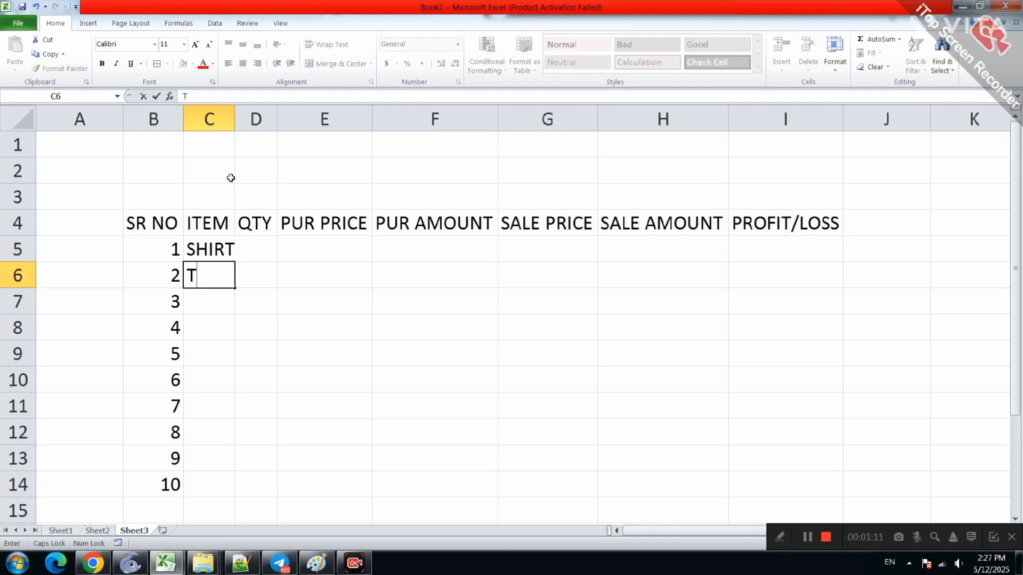
text(-SHIRT)
key(Return)
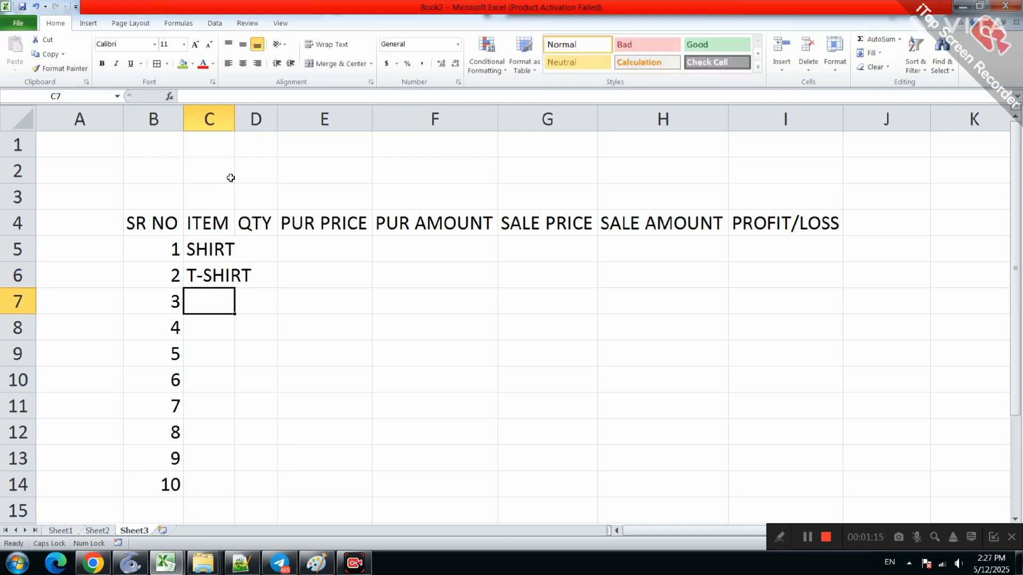
text(SHOES)
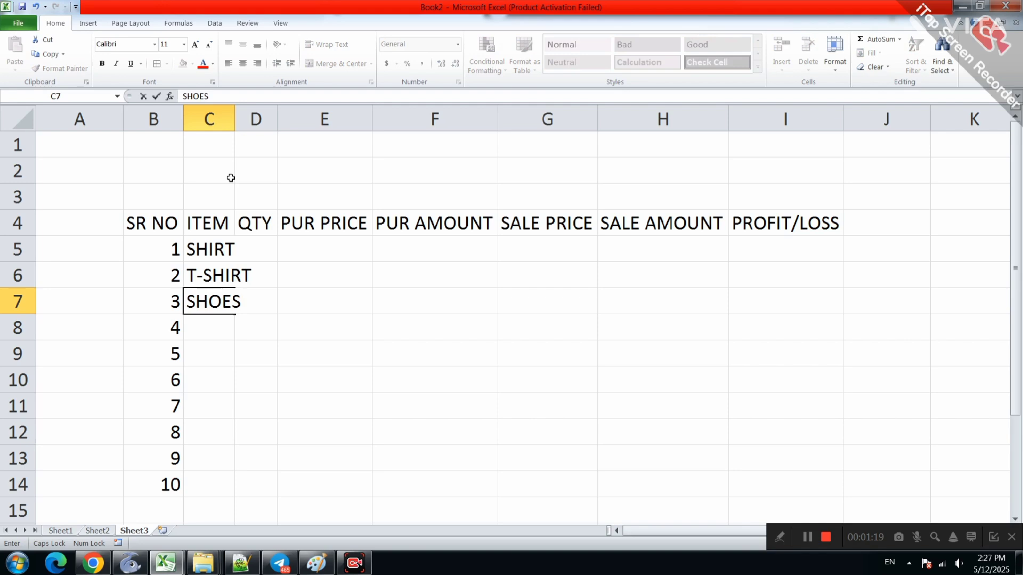
key(Return)
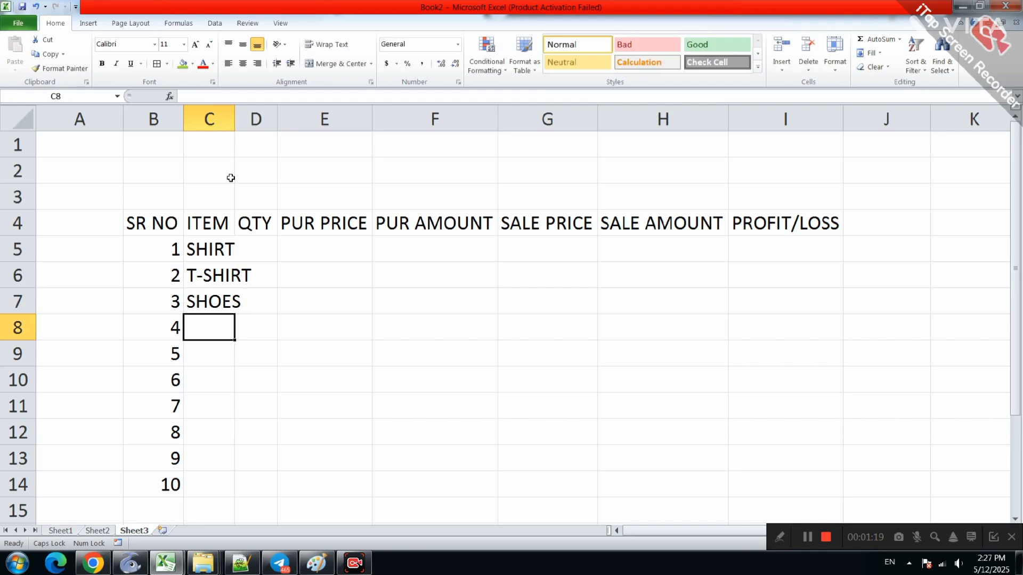
- Enter the items BELT, HANKY and JEANS in cells C8 to C10
text(BELT)
key(Return)
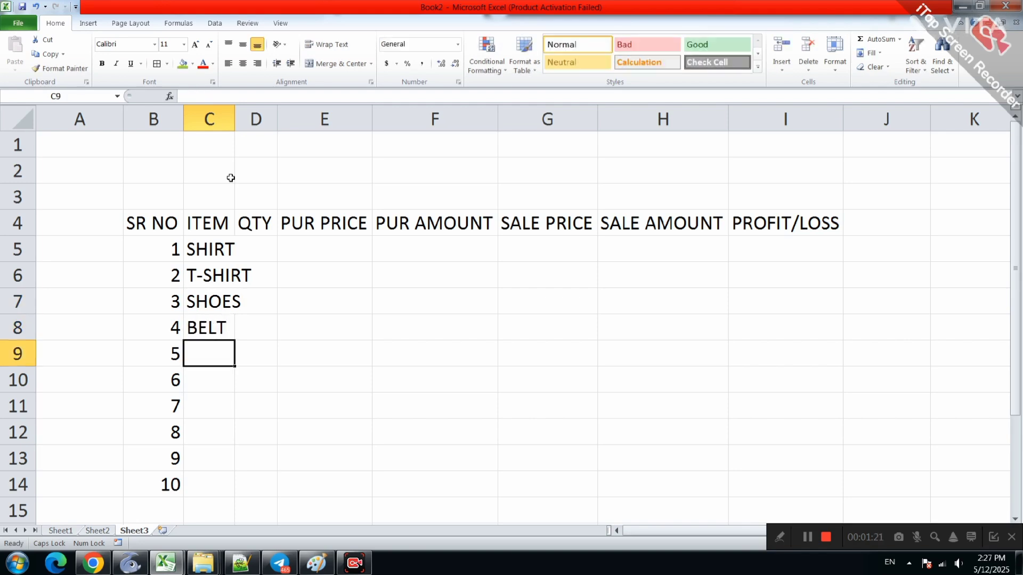
text(HANKY)
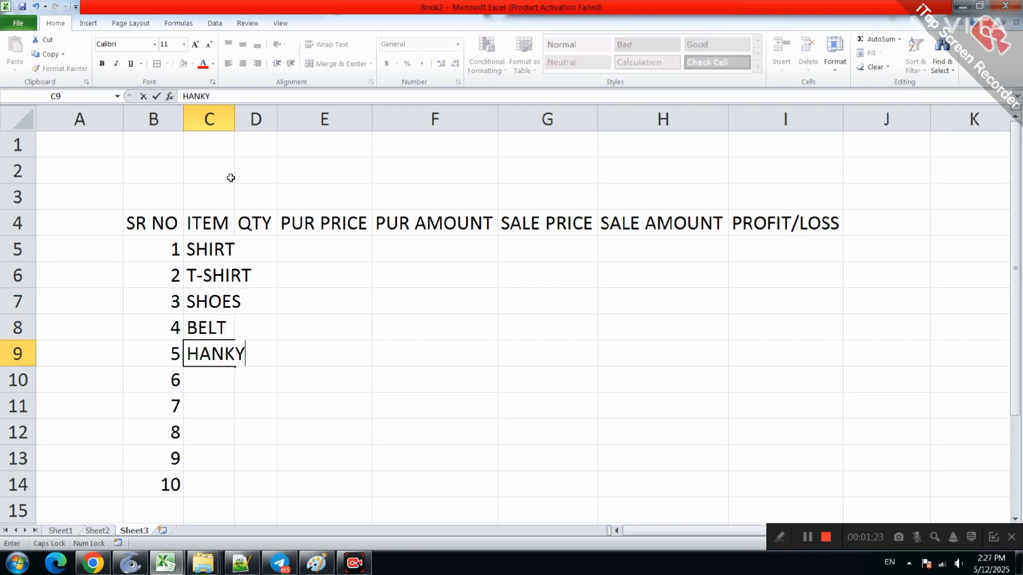
key(Return)
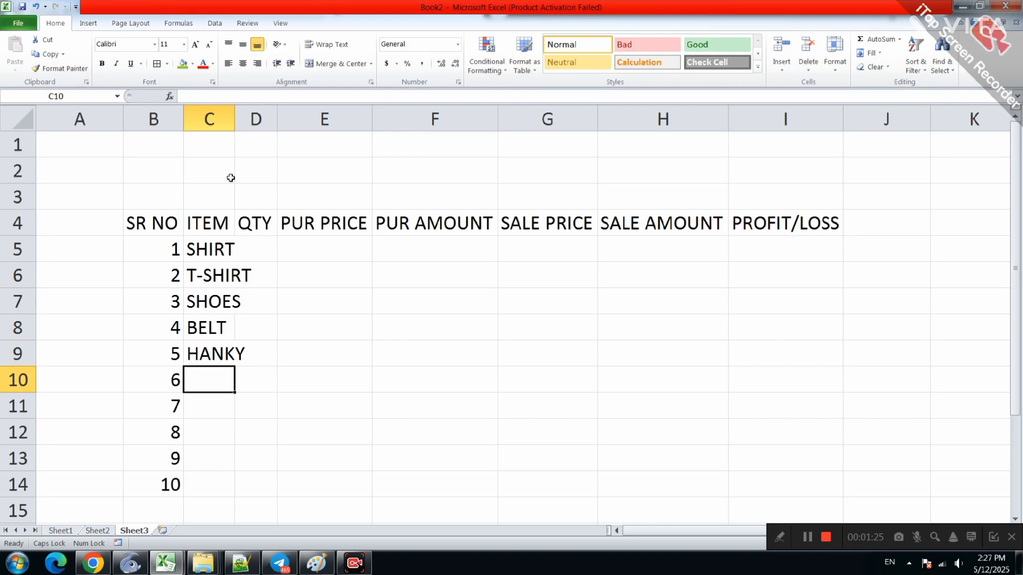
text(JEANS)
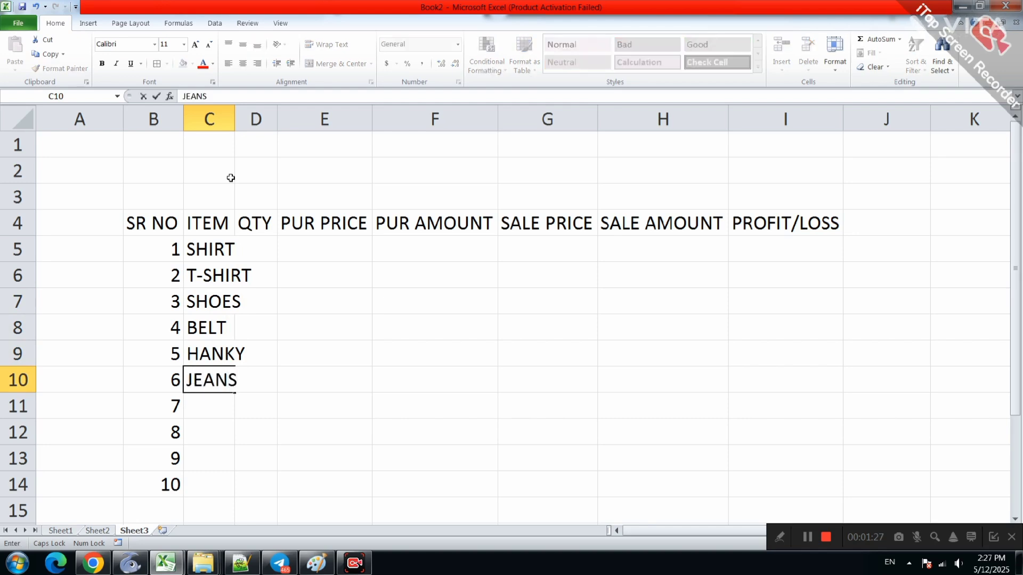
key(Return)
- Enter the items F-PANT in C11 and VELLY in C12
text(F-)
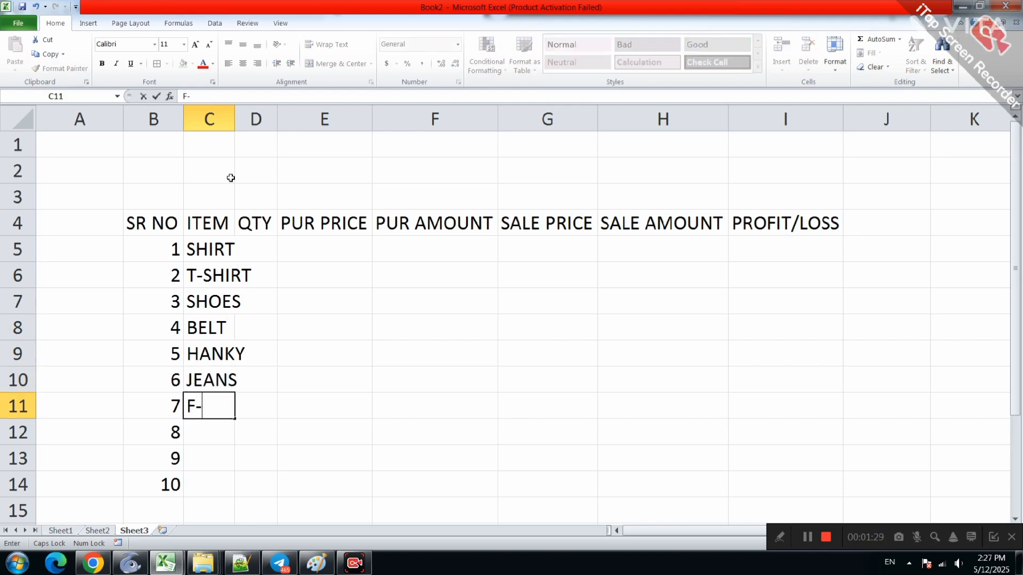
text(PANT)
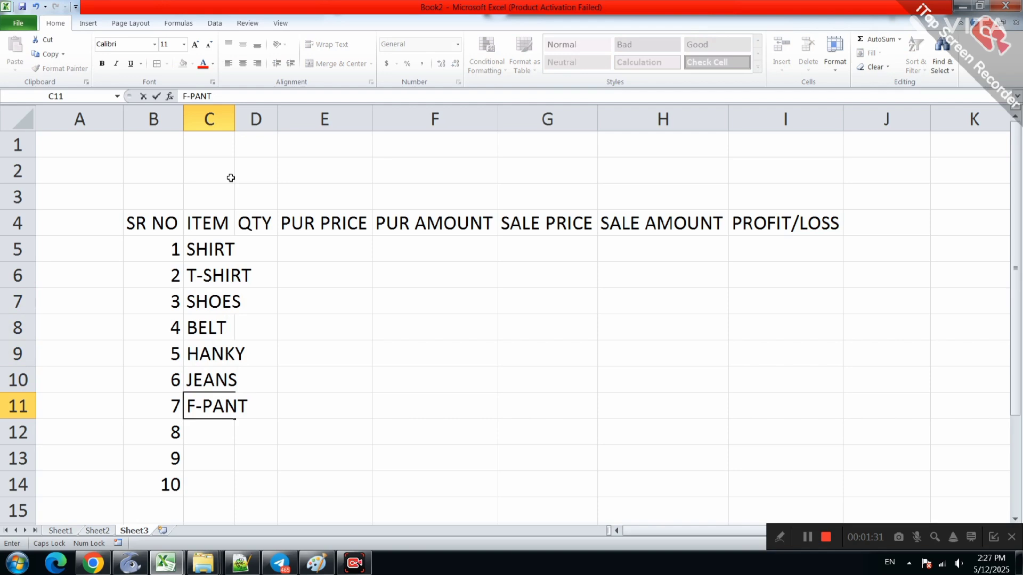
key(Return)
text(VELL)
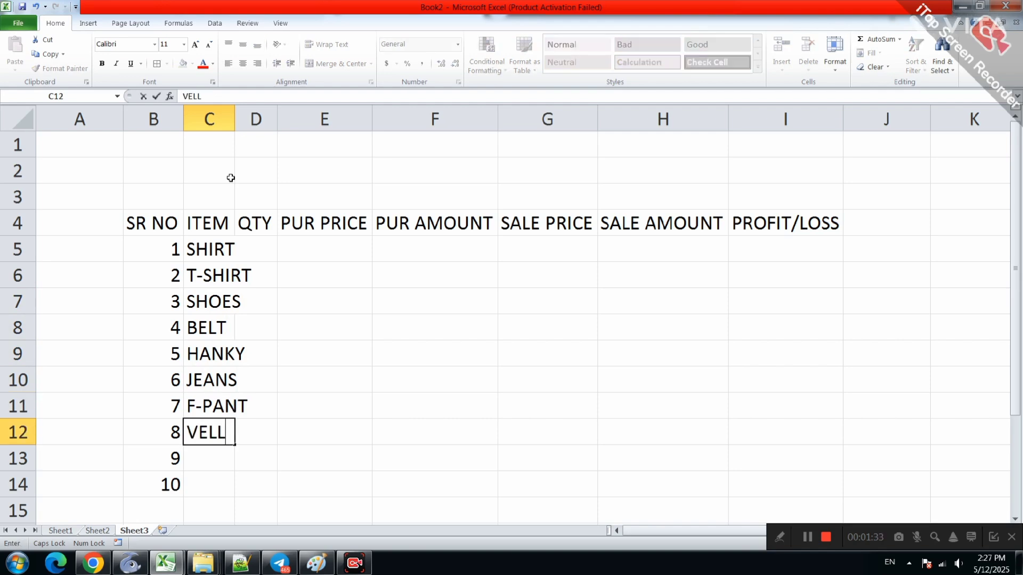
text(Y)
key(Return)
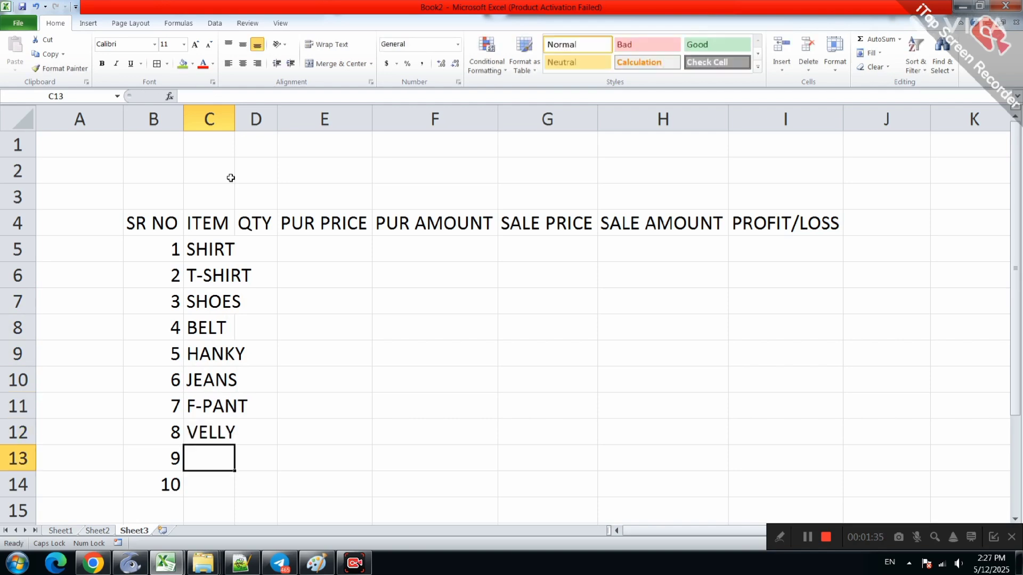
- Enter the items SHOES 2 in C13 and SHIRT 2 in C14, and widen column C to fit the item names
text(S)
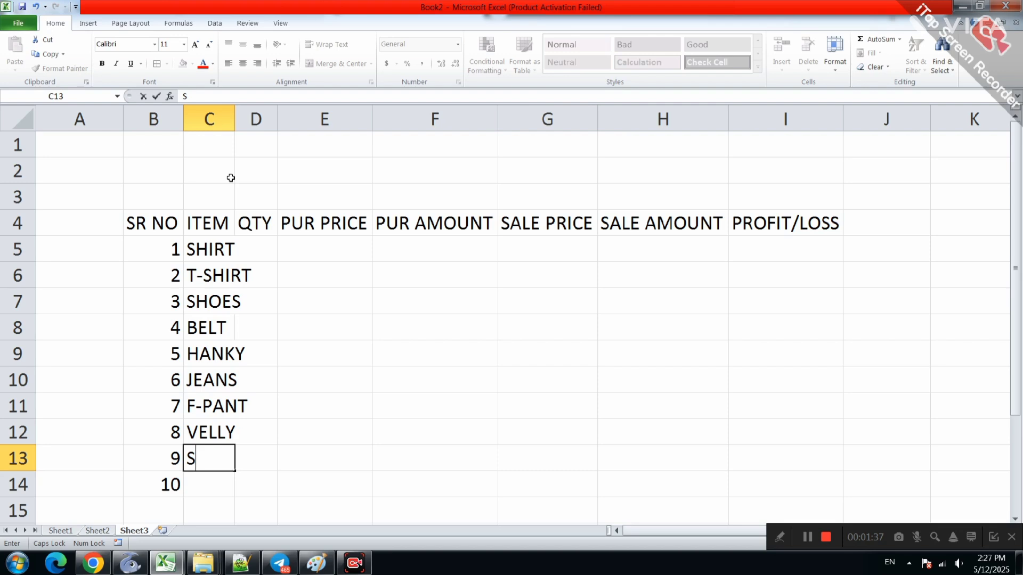
key(BackSpace)
click(260, 451)
click(214, 458)
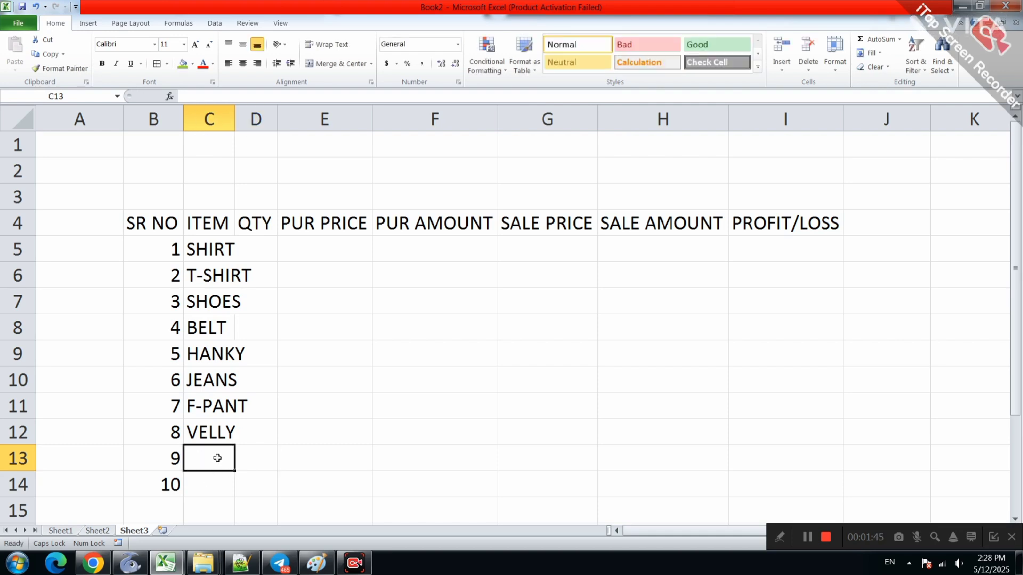
text(SHOES)
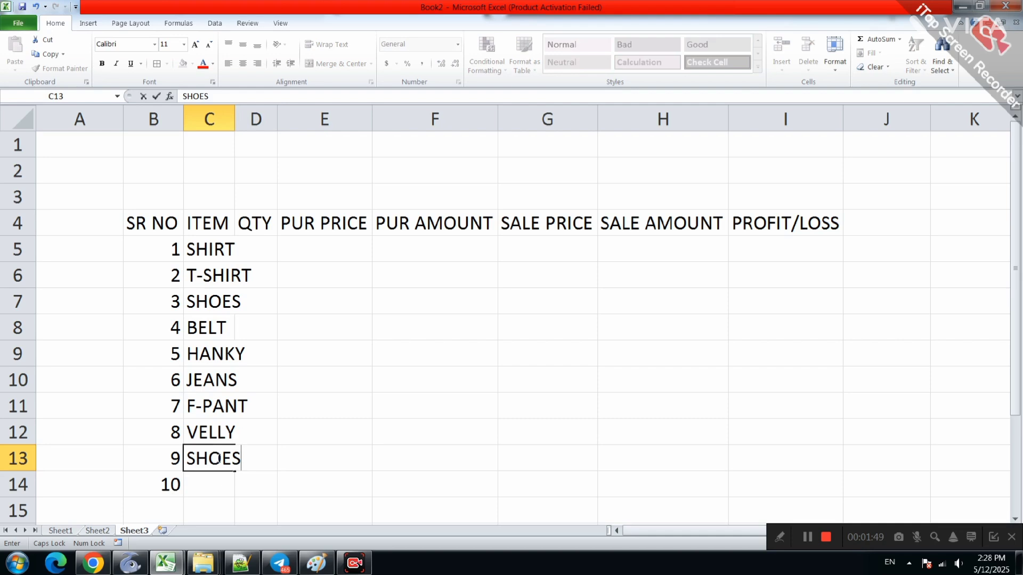
text( 2)
key(Return)
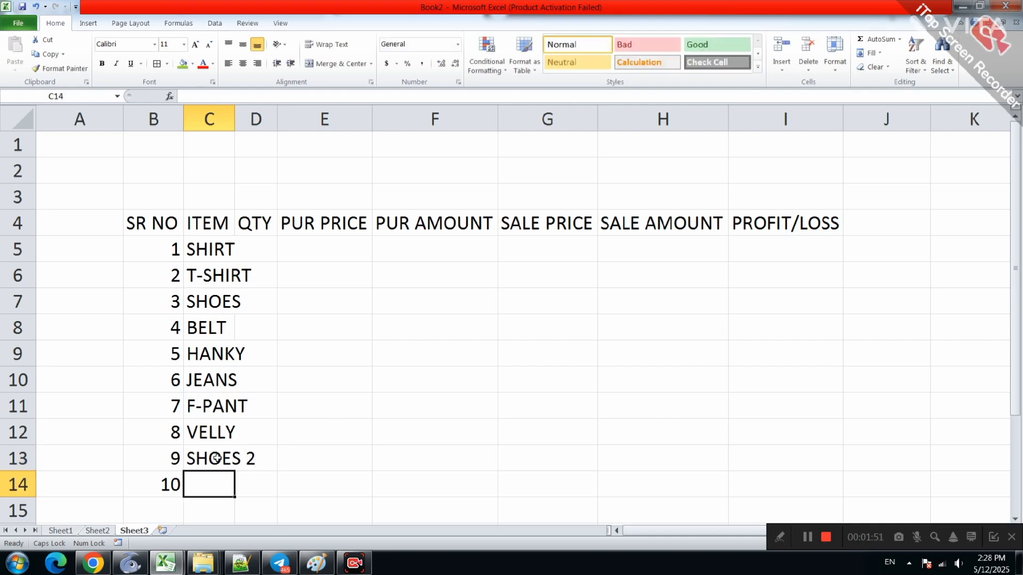
text(SHIRT)
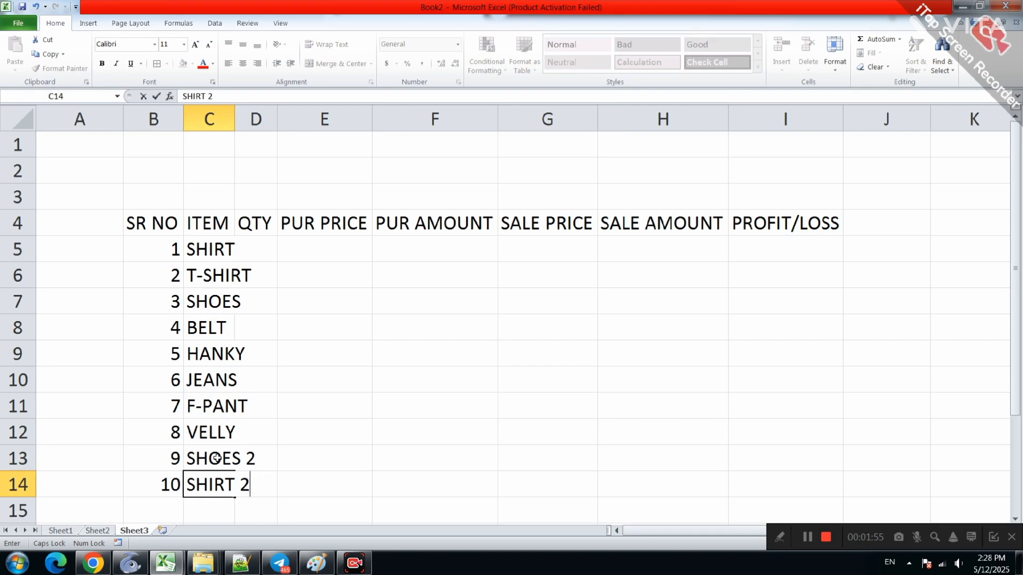
text( 2)
key(Return)
click(209, 142)
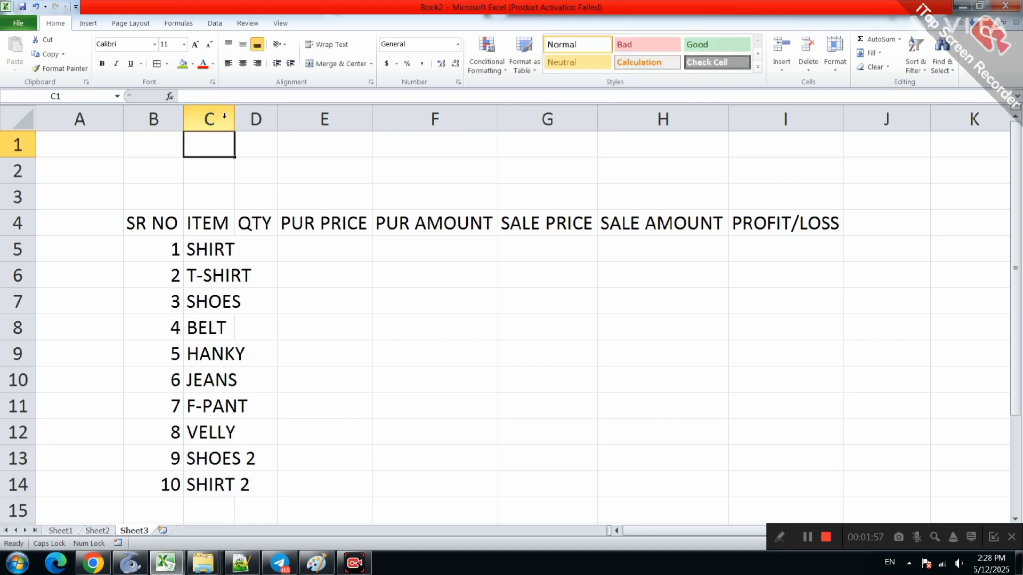
drag(235, 118, 260, 118)
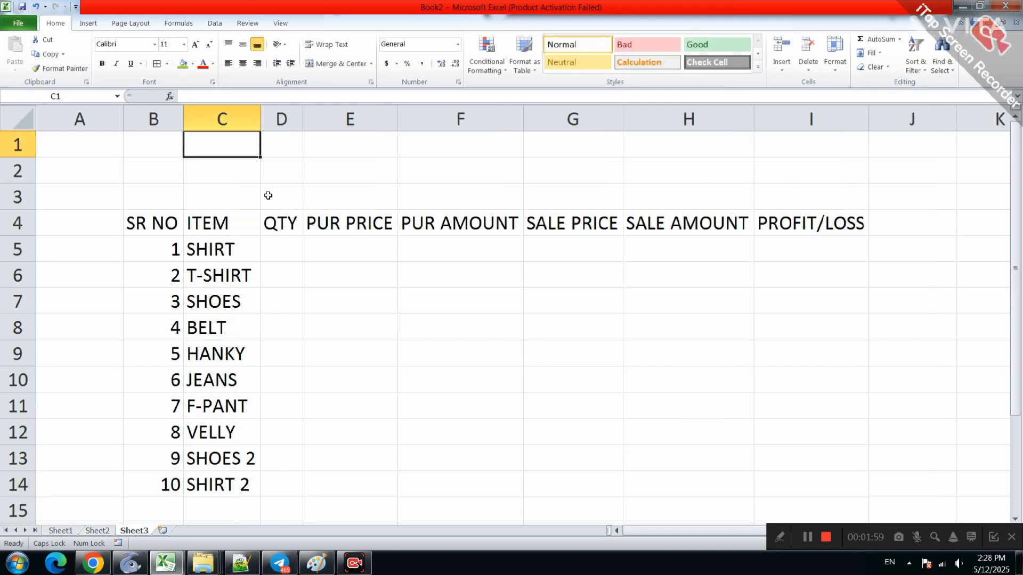
- Enter the formula =RANDBETWEEN(10,50) in cell D5 to generate a random quantity
click(284, 256)
text(=RAND)
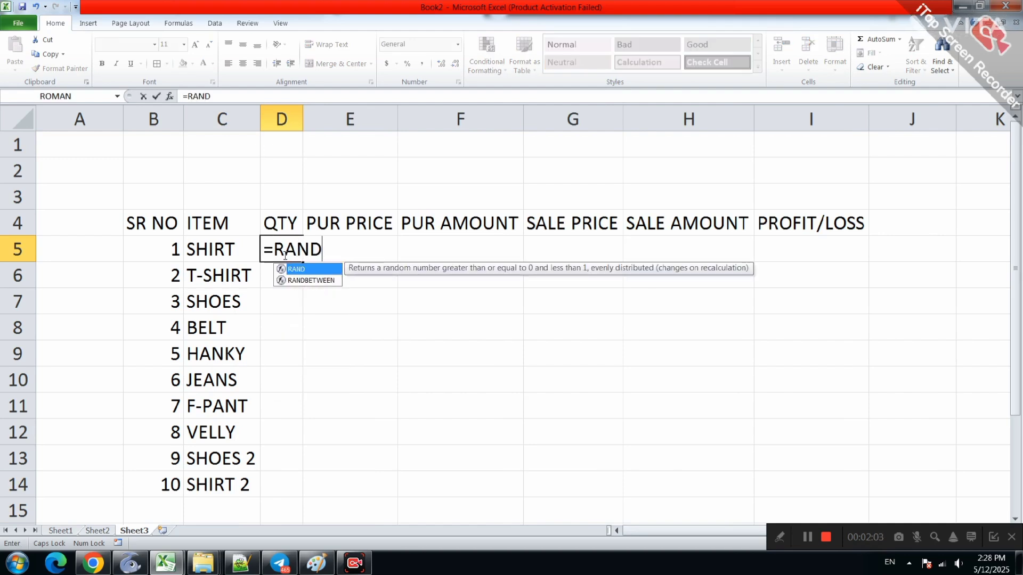
key(Down)
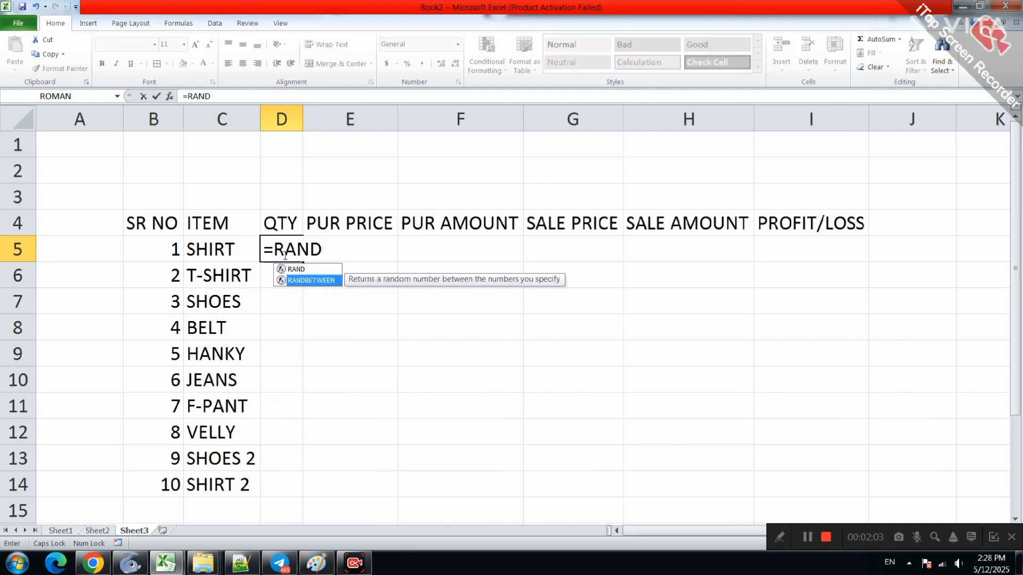
key(Tab)
text(10)
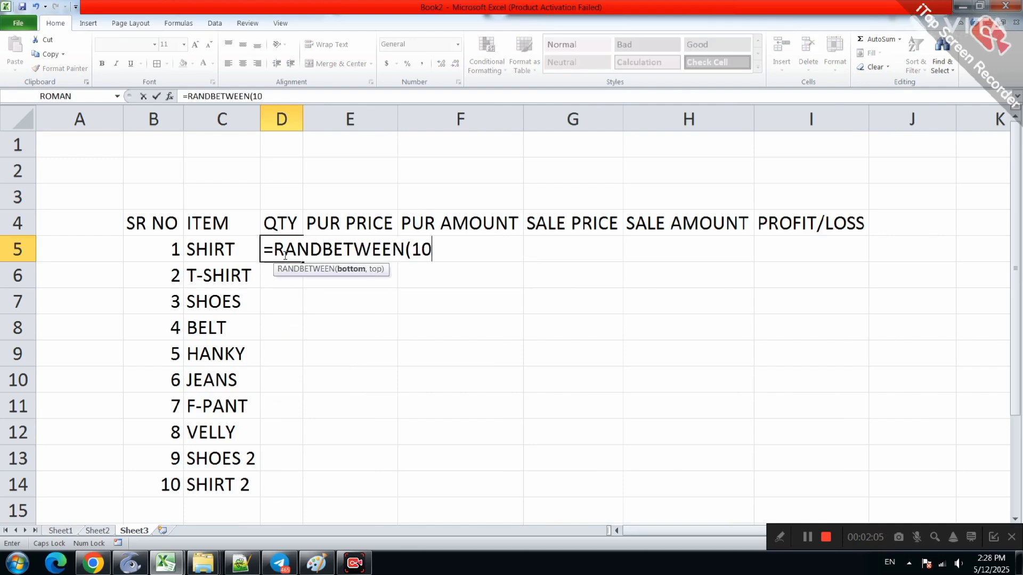
text(,50)
key(Return)
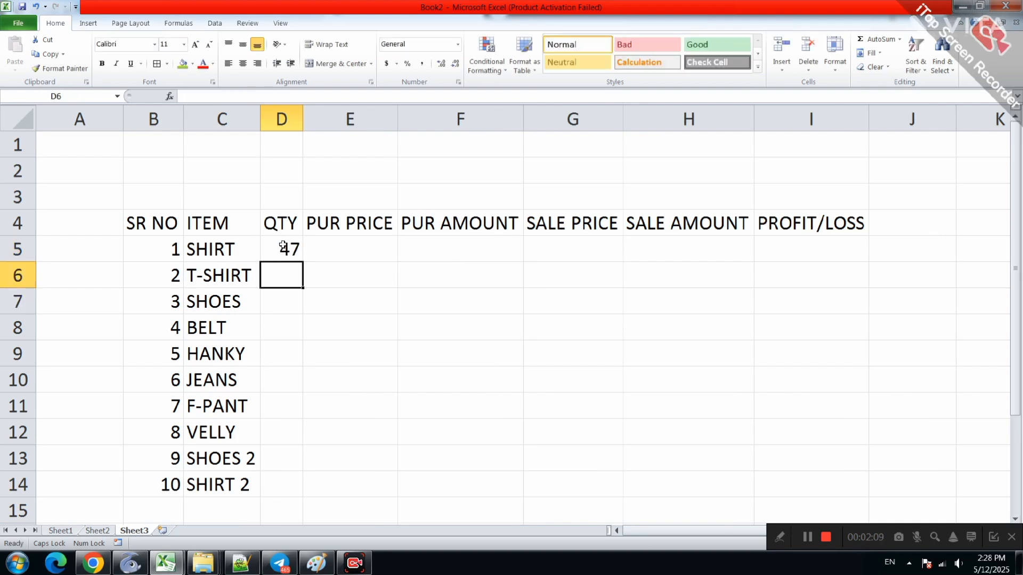
- Set the upper limit of the RANDBETWEEN formula in D5 to 30
click(283, 246)
double_click(292, 255)
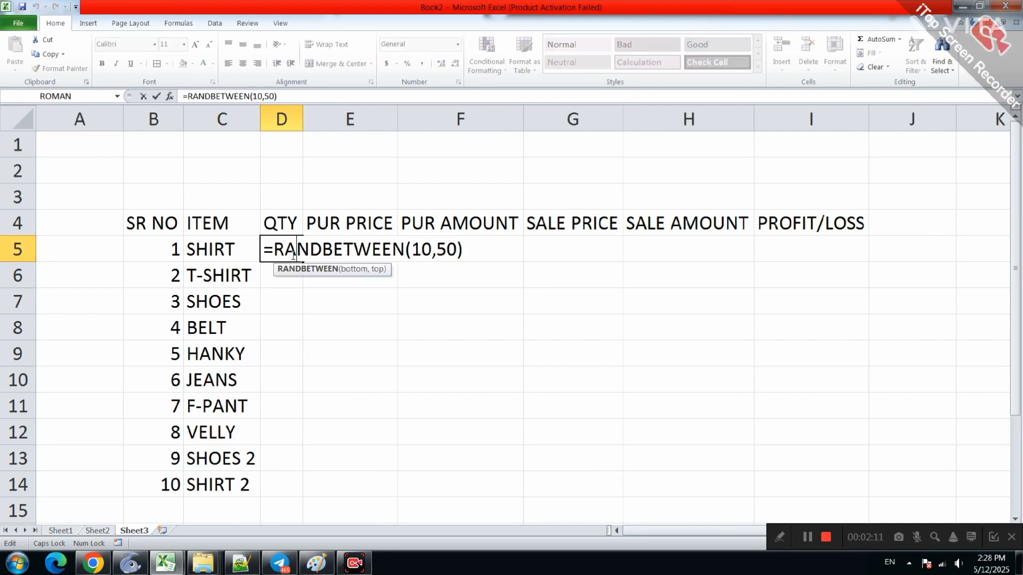
click(456, 247)
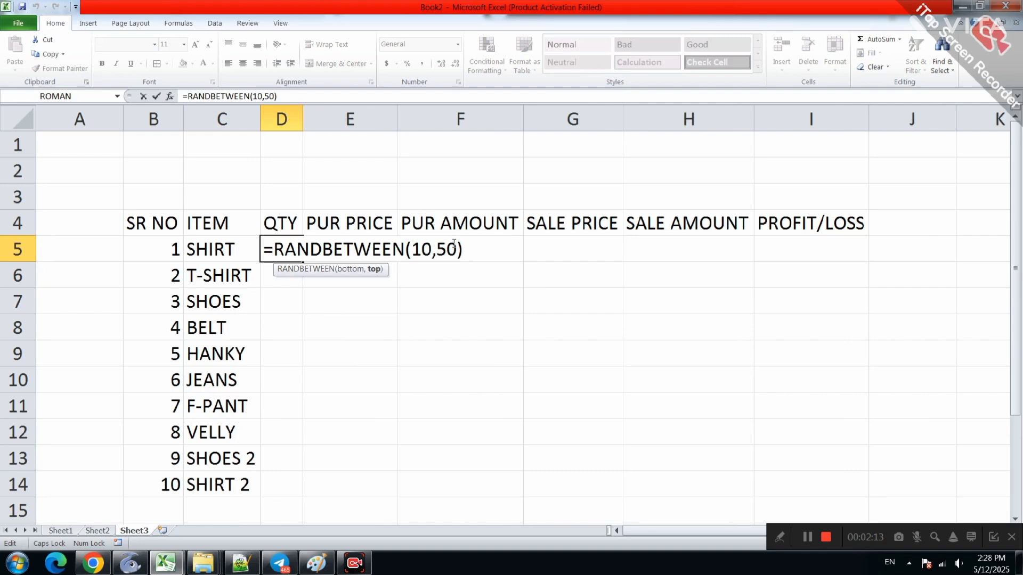
text(3)
key(BackSpace)
key(BackSpace)
key(BackSpace)
text(30)
key(Return)
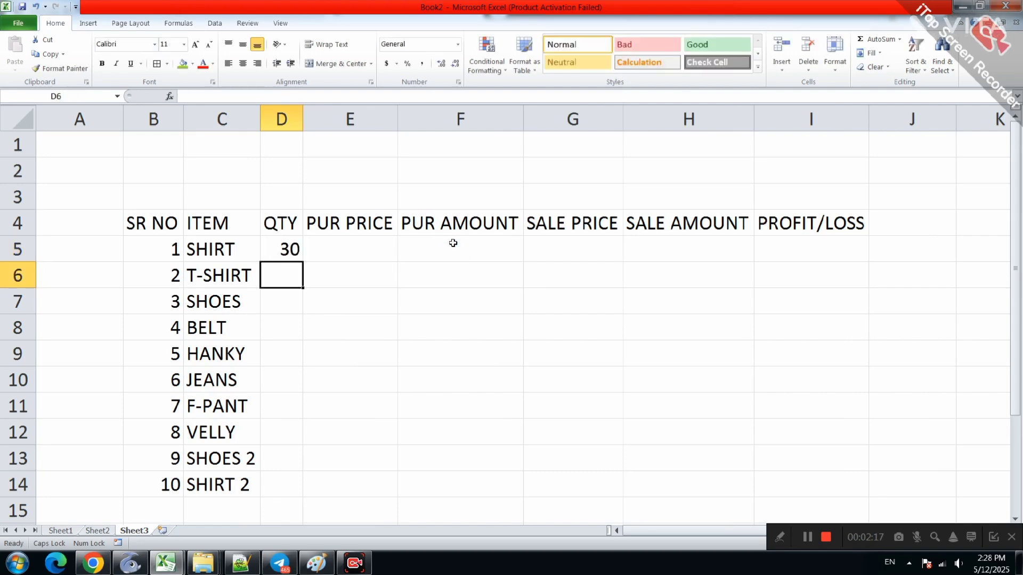
- Fill the quantity formula from D5 down to D14 and replace the formulas with their values
click(292, 259)
double_click(303, 264)
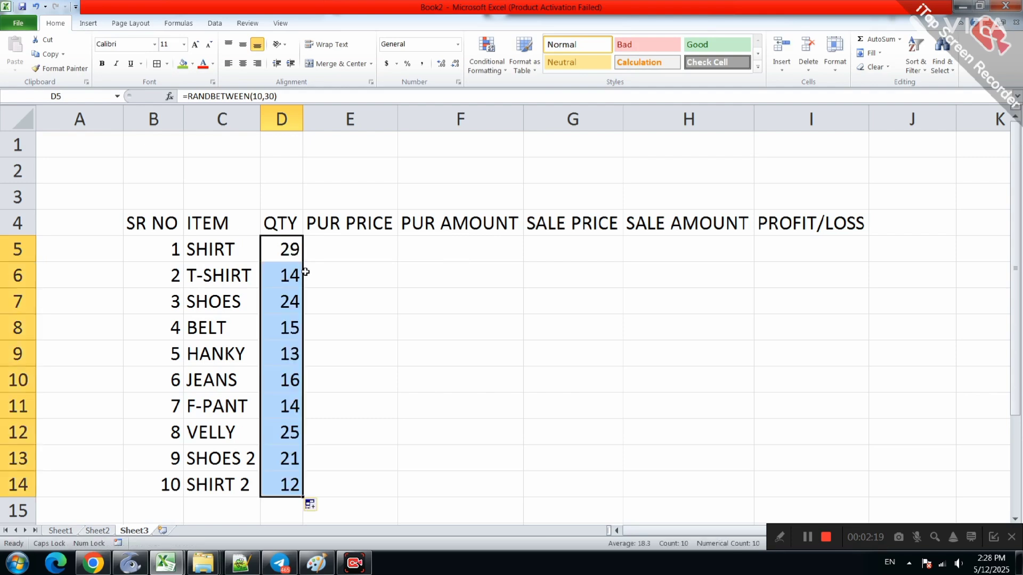
key(ctrl+c)
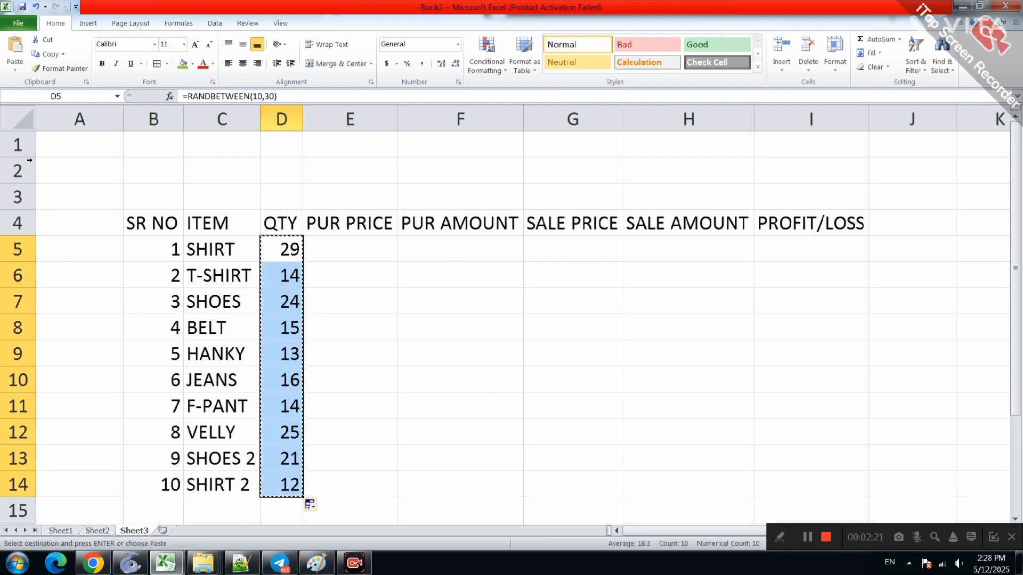
click(15, 66)
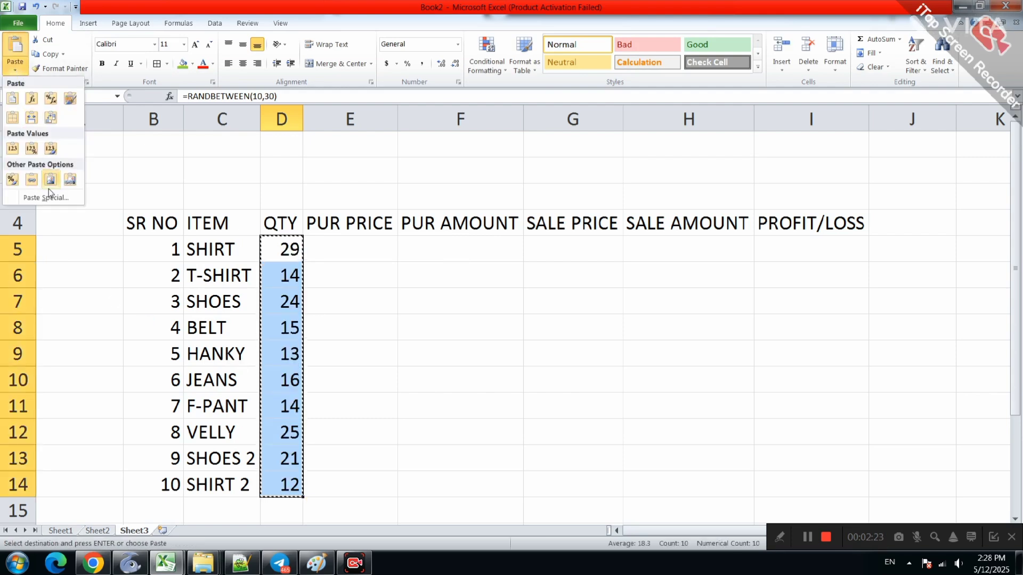
click(13, 149)
- Enter the purchase prices 500, 200, 750, 150 and 30 in cells E5 to E9
click(337, 253)
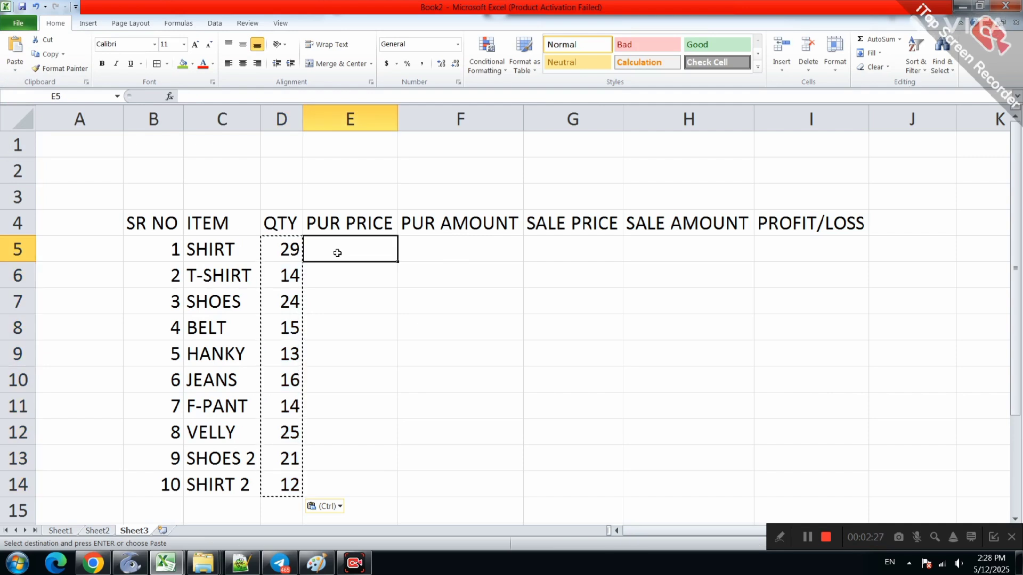
text(500)
key(Return)
text(2)
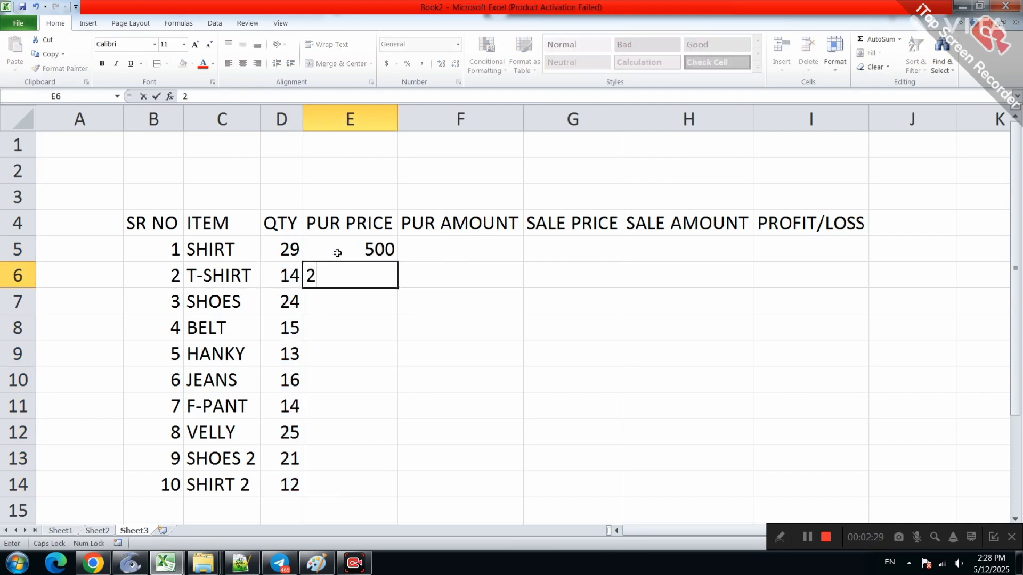
text(00)
key(Return)
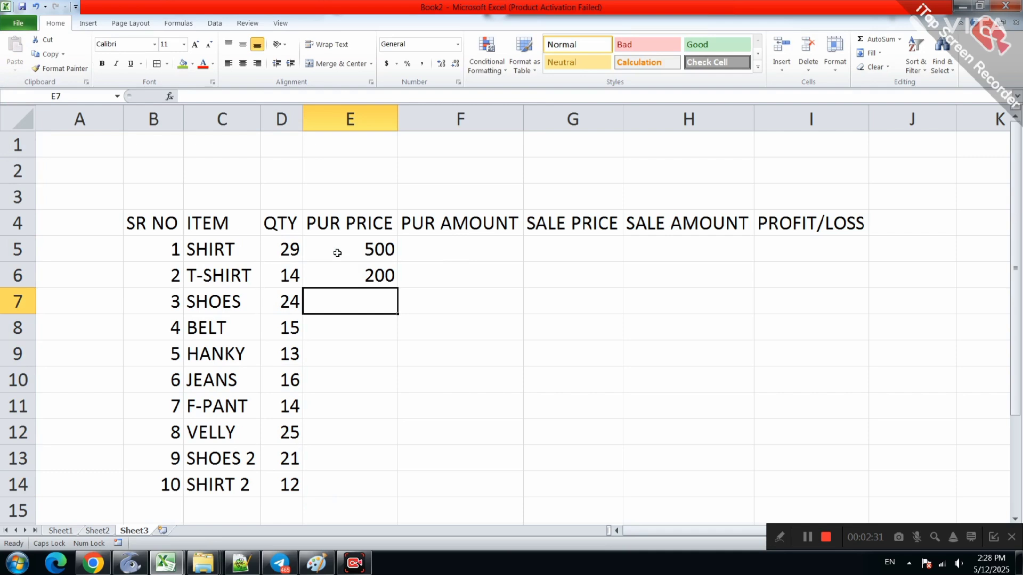
text(750)
key(Return)
text(1)
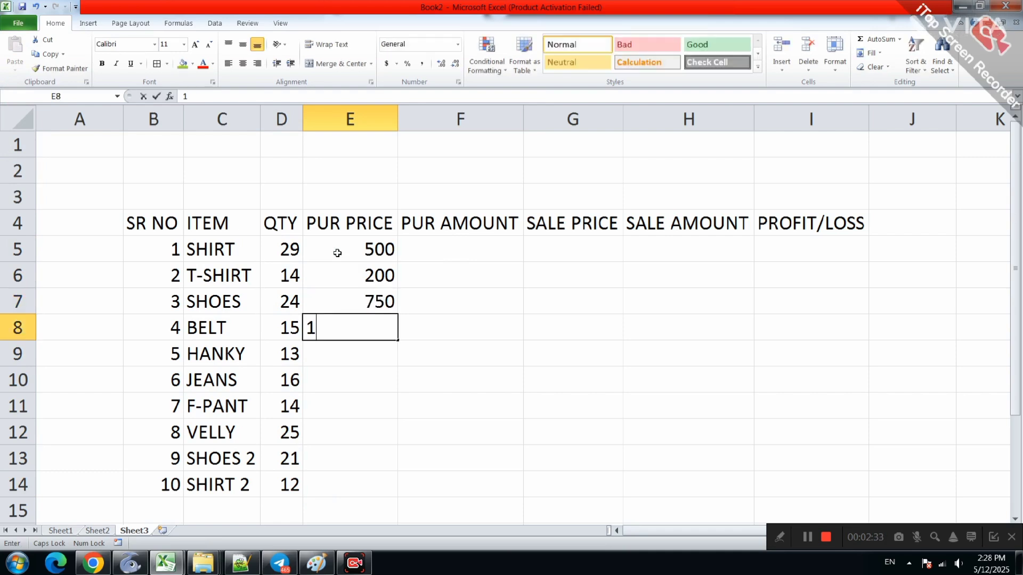
text(50)
key(Return)
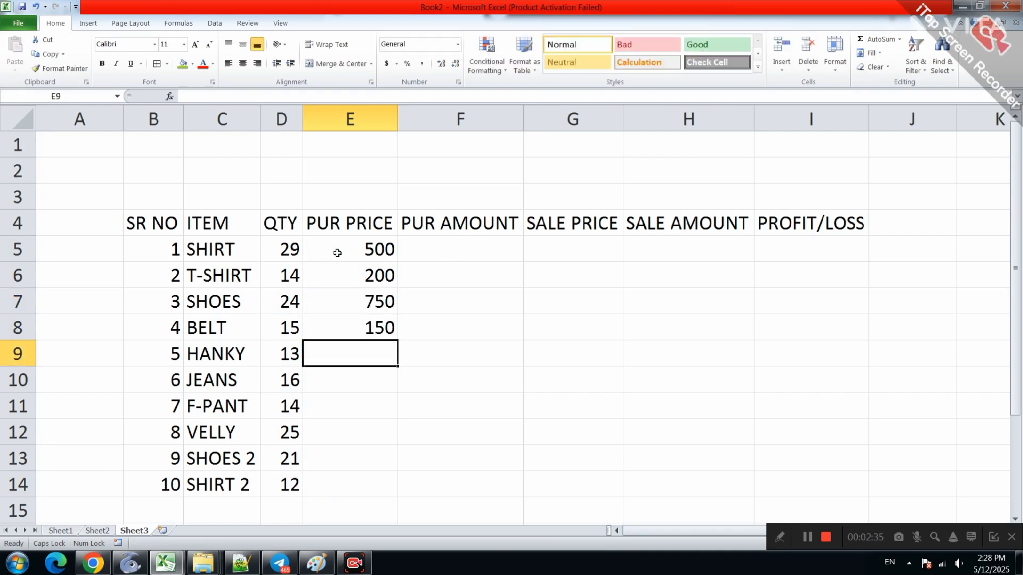
text(30)
key(Return)
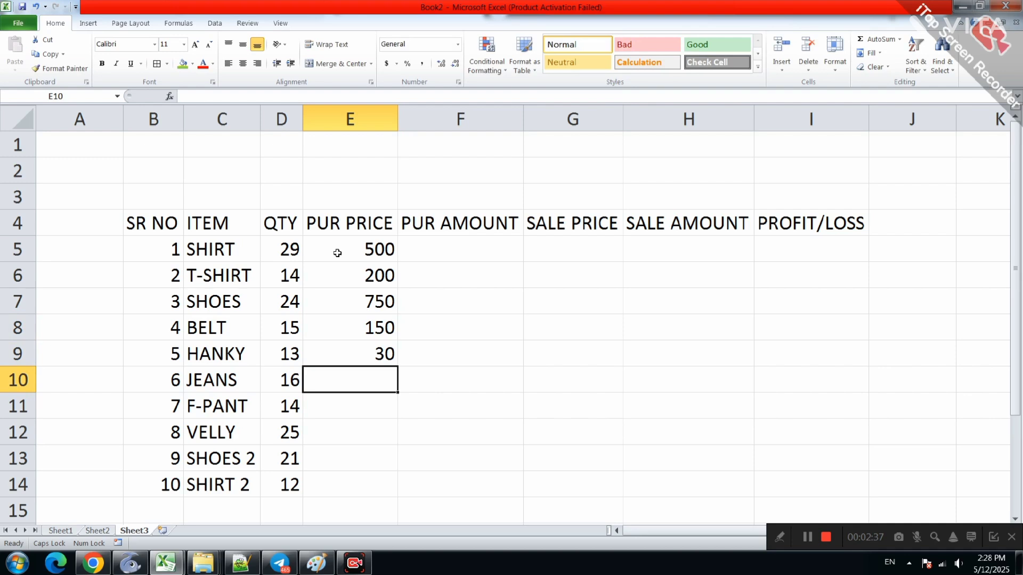
- Enter the purchase prices 600, 650, 350, 1200 and 200 in cells E10 to E14
text(6)
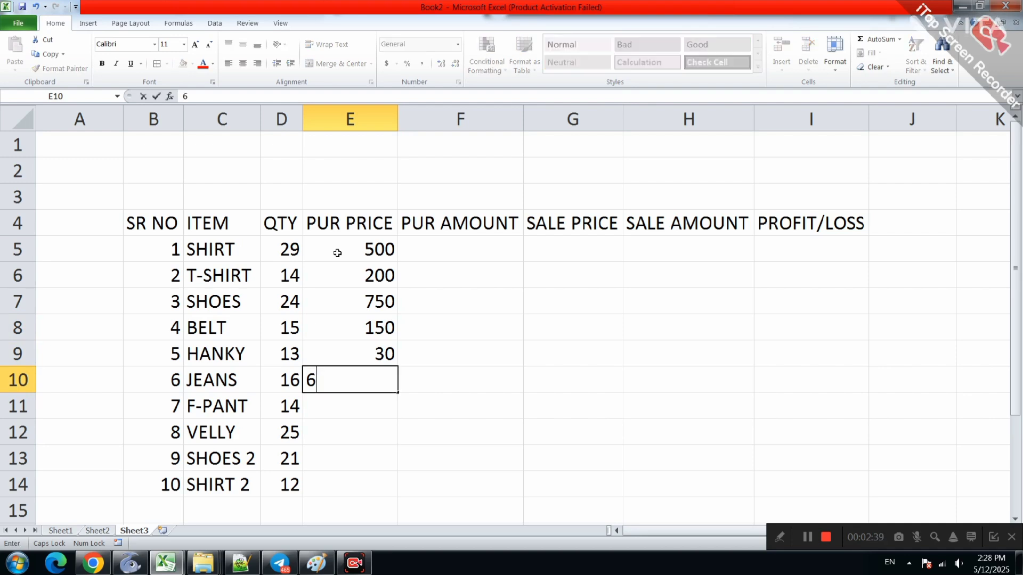
text(00)
key(Return)
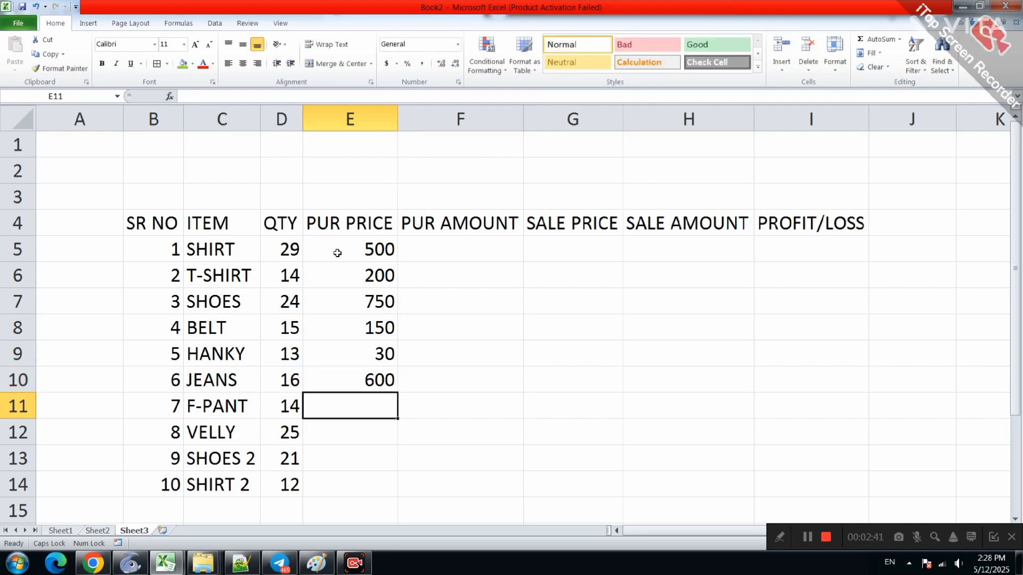
text(650)
key(Return)
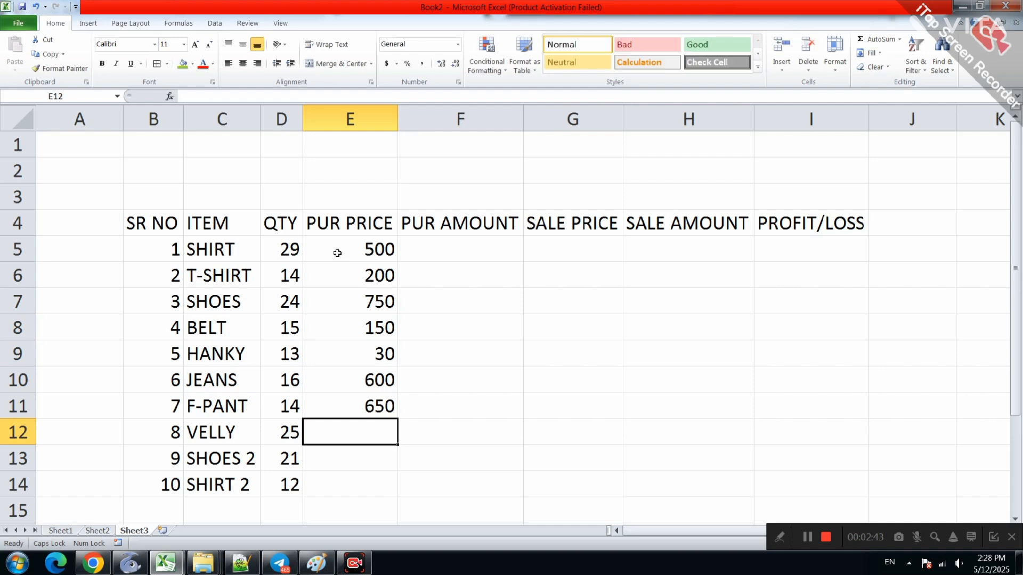
text(350)
key(Return)
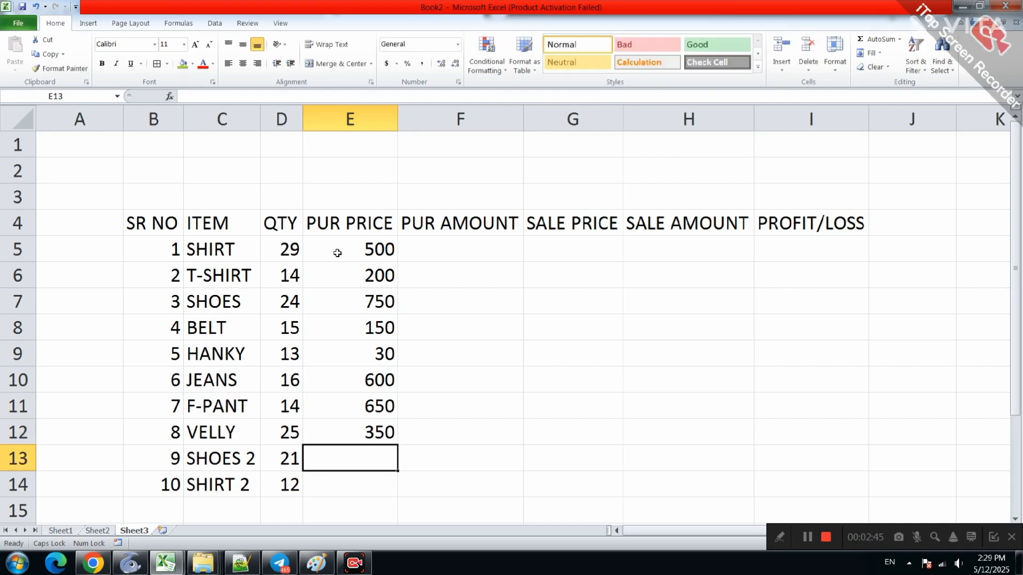
text(1200)
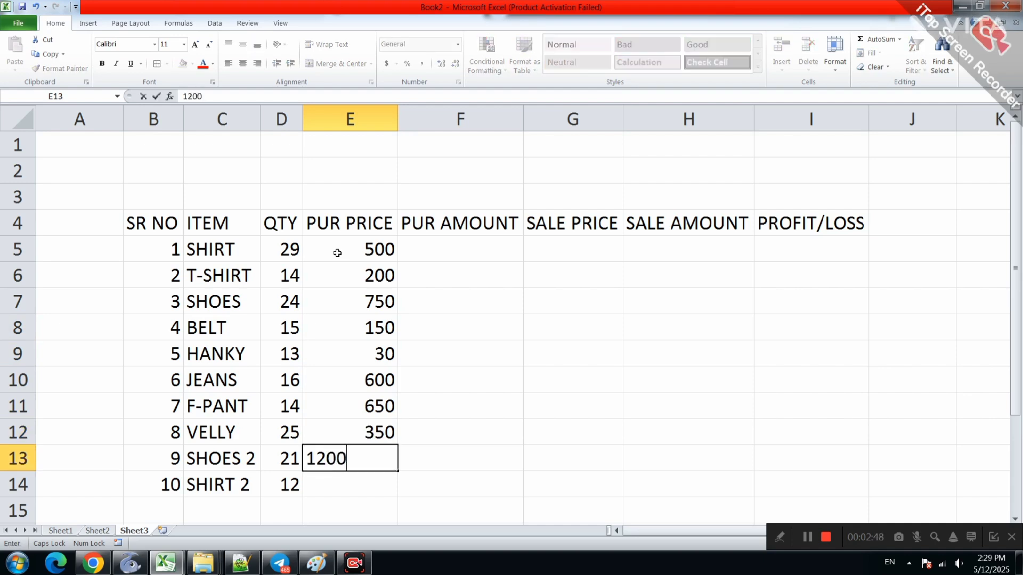
key(Return)
text(200)
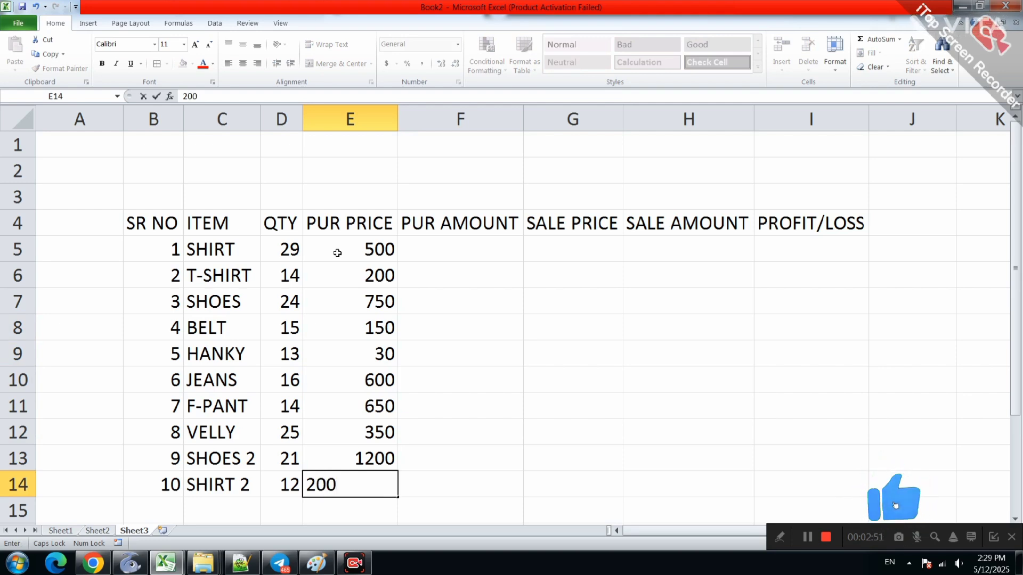
key(Return)
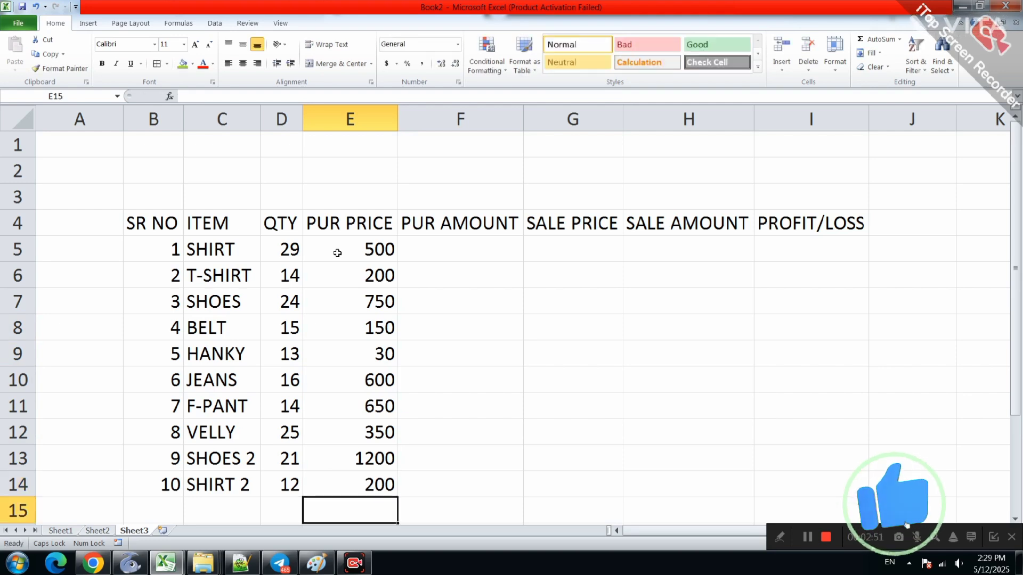
- Calculate the purchase amount in F5 with =E5*D5 and fill the formula down to F14
click(459, 254)
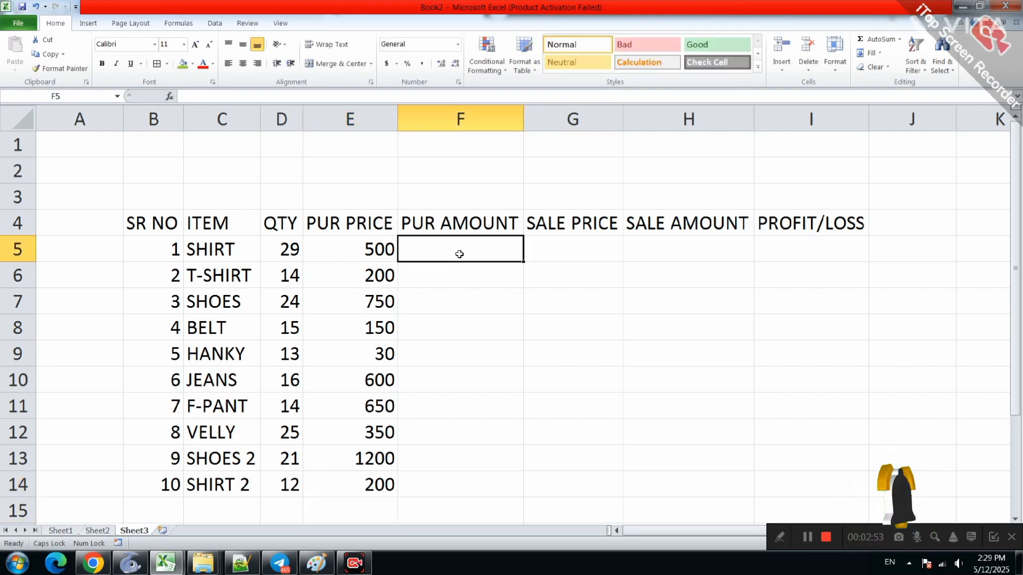
text(=)
click(372, 249)
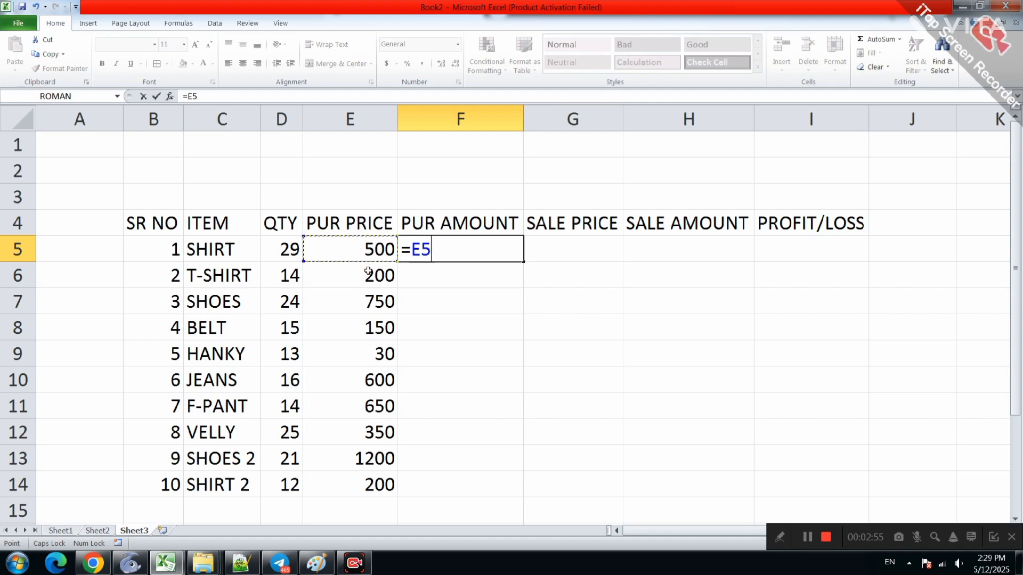
text(*)
click(282, 250)
key(Return)
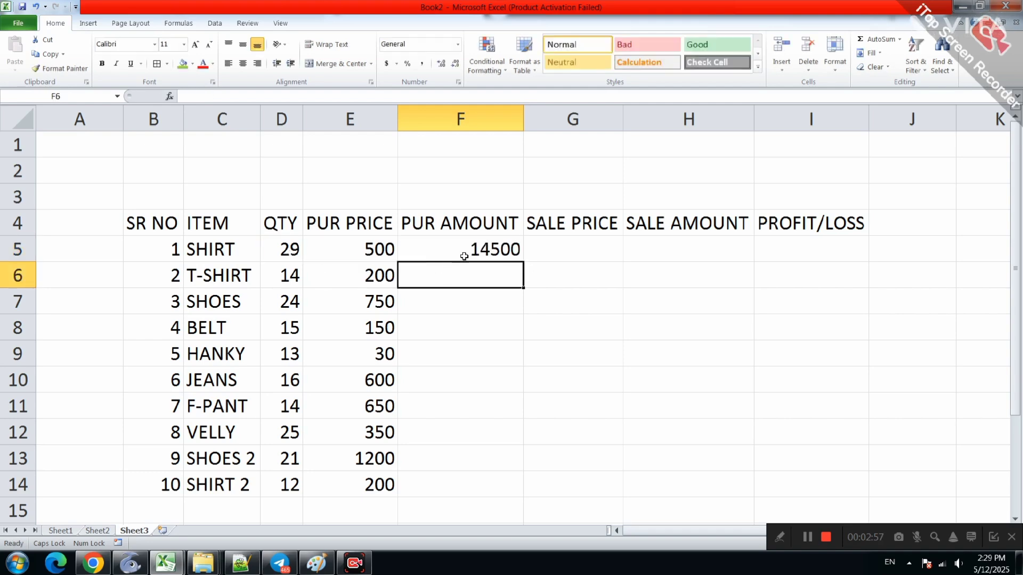
click(464, 256)
drag(523, 262, 506, 491)
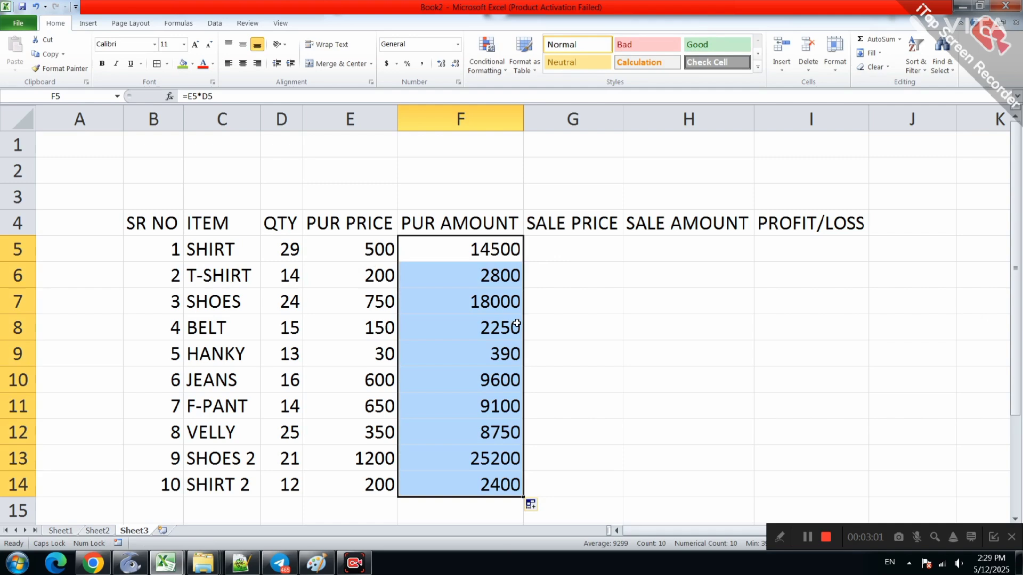
- Enter the sale prices 600, 300, 800, 200 and 50 in cells G5 to G9
click(569, 249)
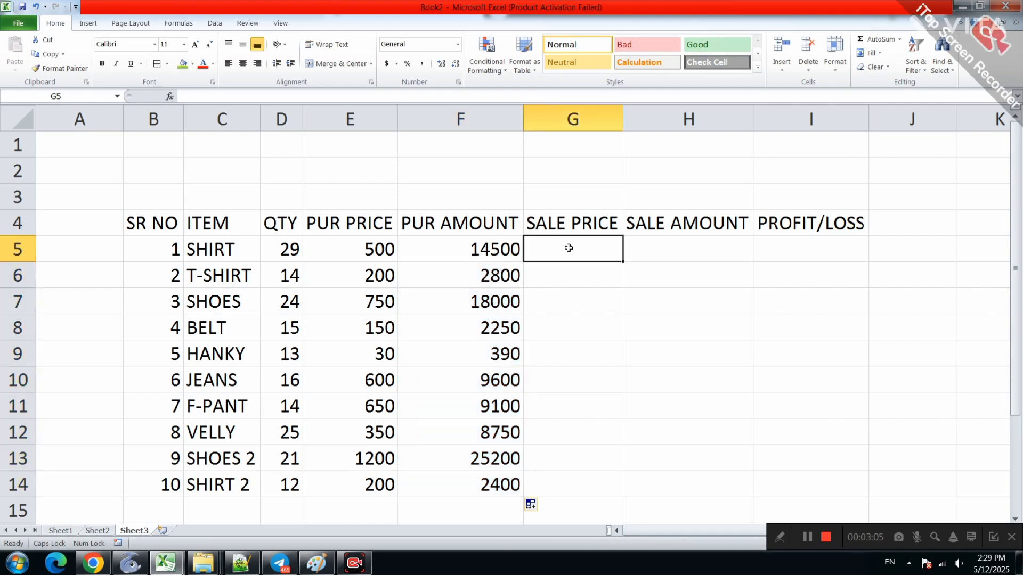
text(600)
key(Return)
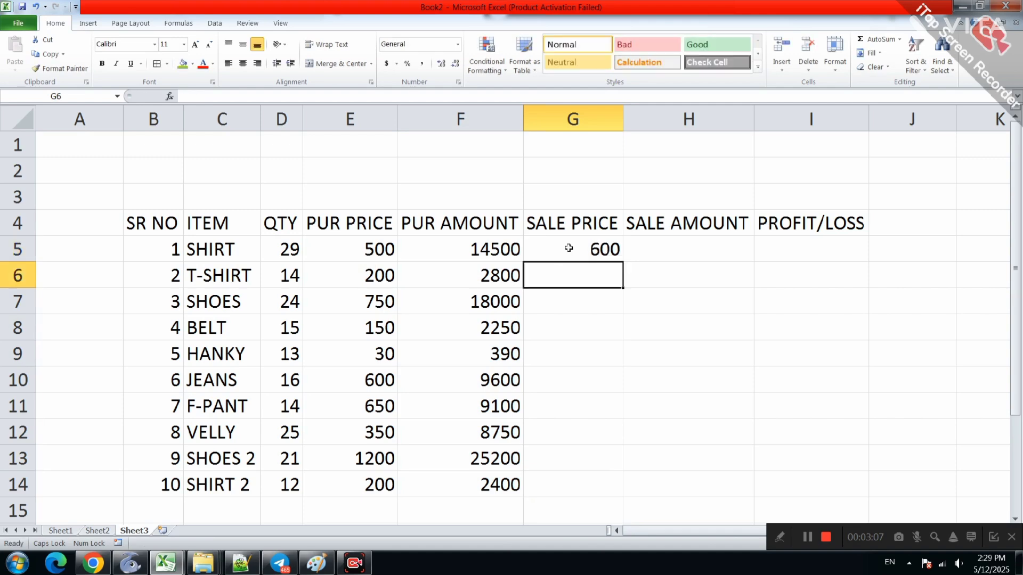
text(300)
key(Return)
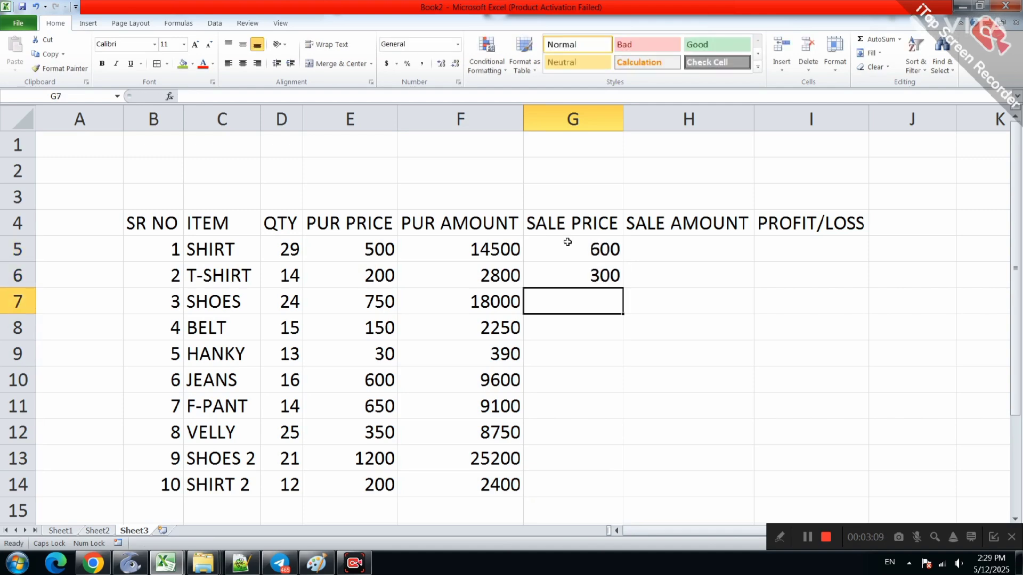
text(800)
key(Return)
text(200)
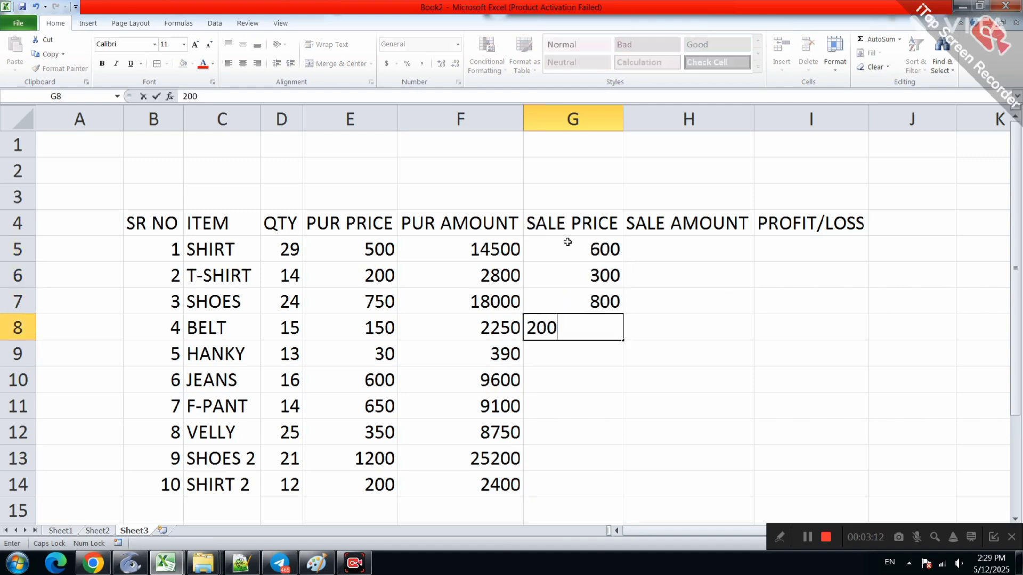
key(Return)
text(50)
key(Return)
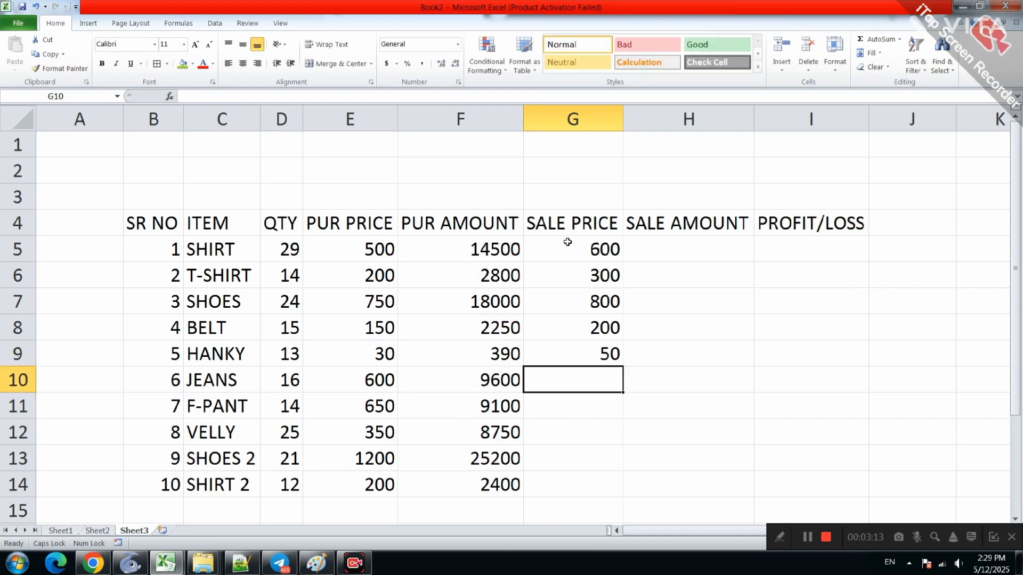
- Enter the sale prices 650, 800, 400, 1500 and 300 in cells G10 to G14
text(0)
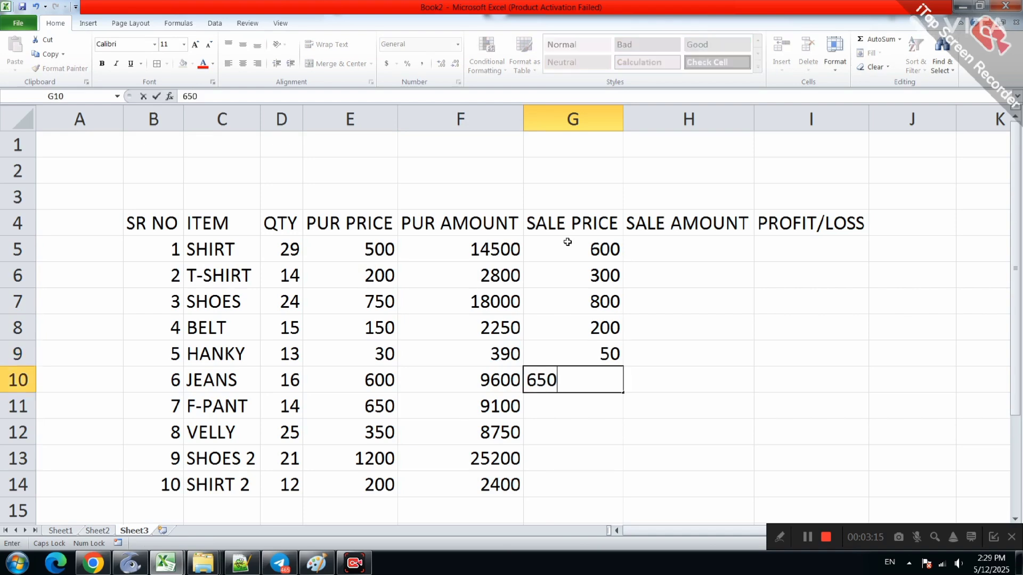
key(Return)
text(800)
key(Return)
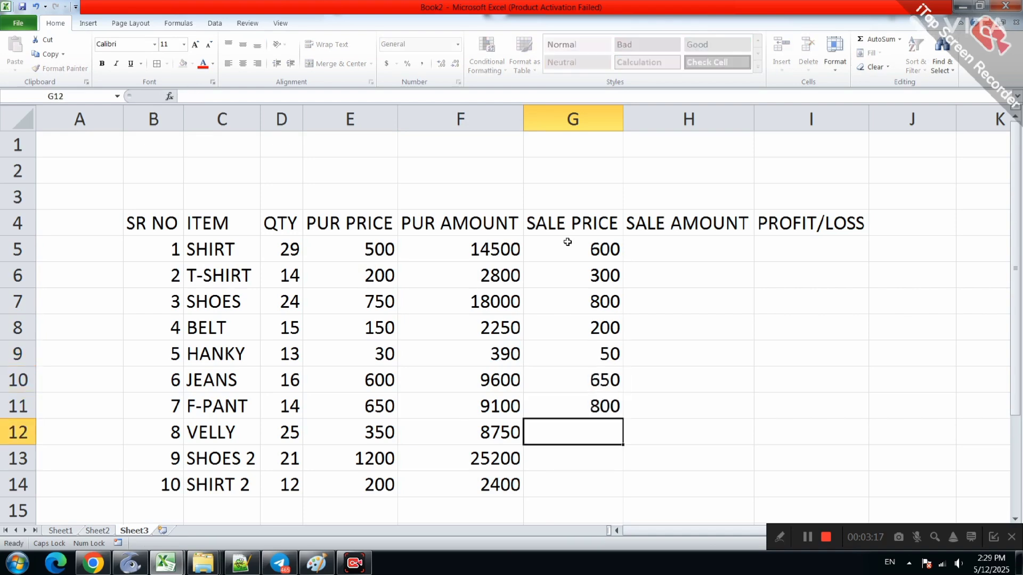
text(400)
key(Return)
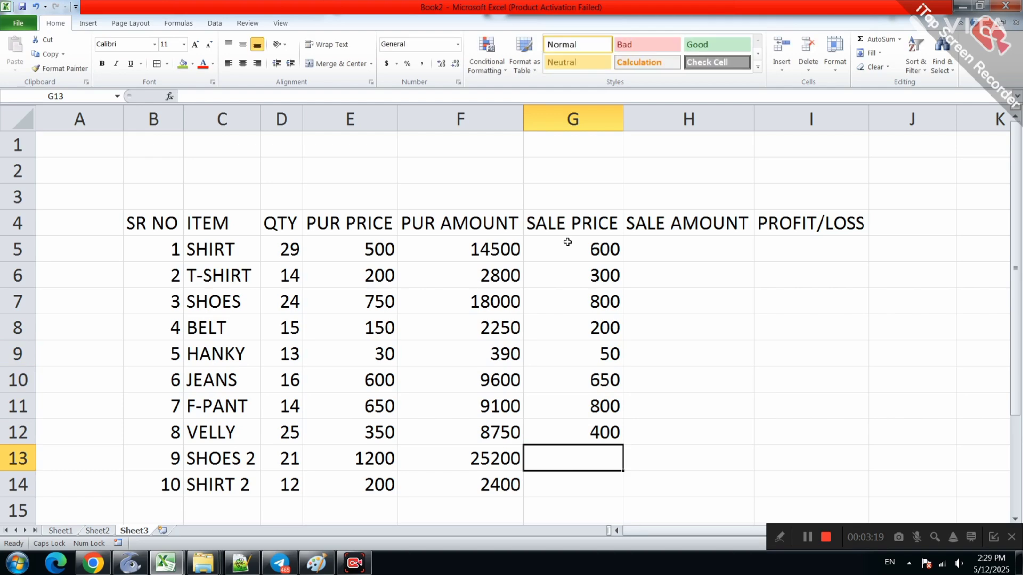
text(1500)
key(Return)
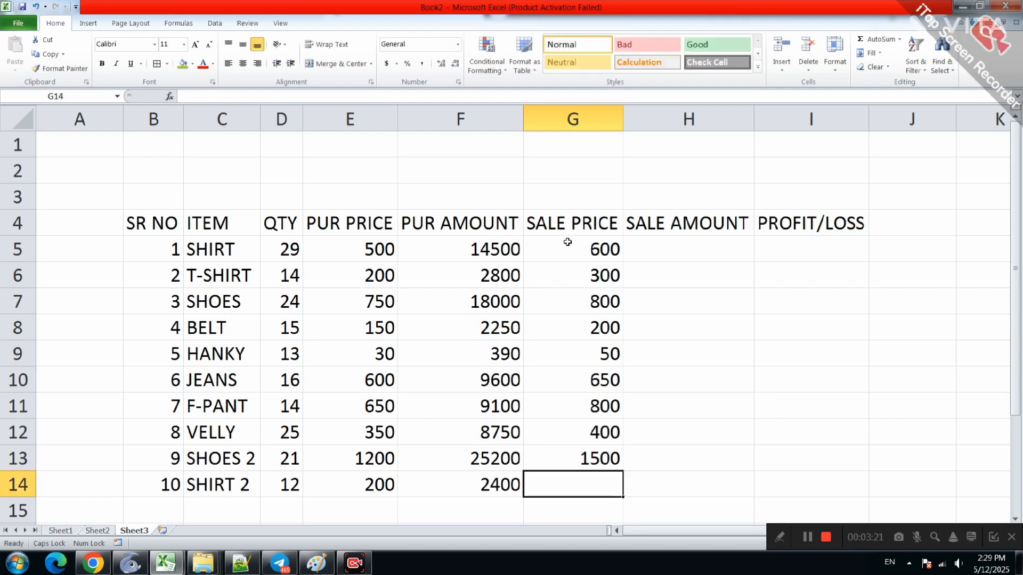
text(300)
key(Return)
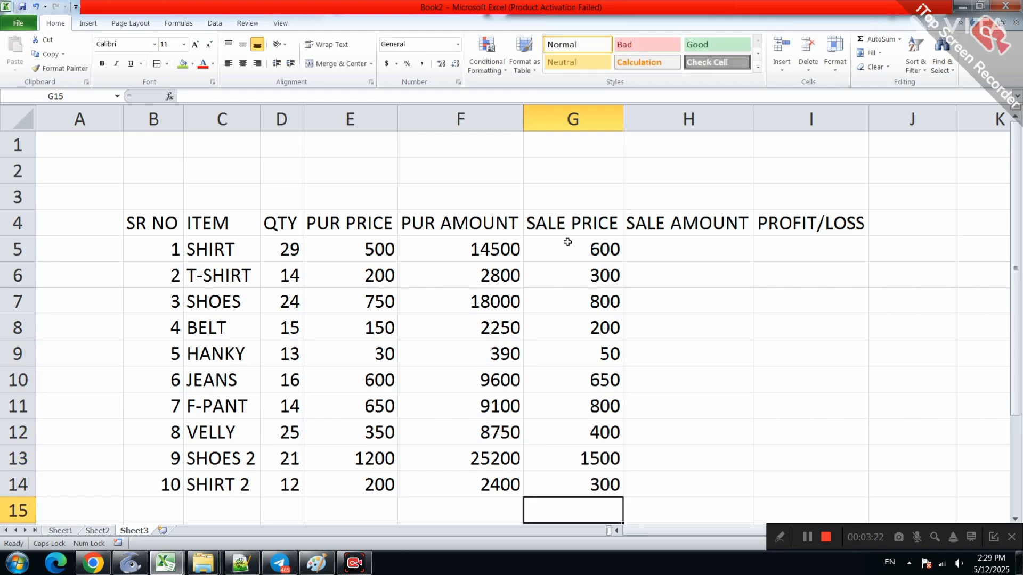
- Calculate the sale amount in H5 with =G5*D5 and fill the formula down to H14
click(642, 249)
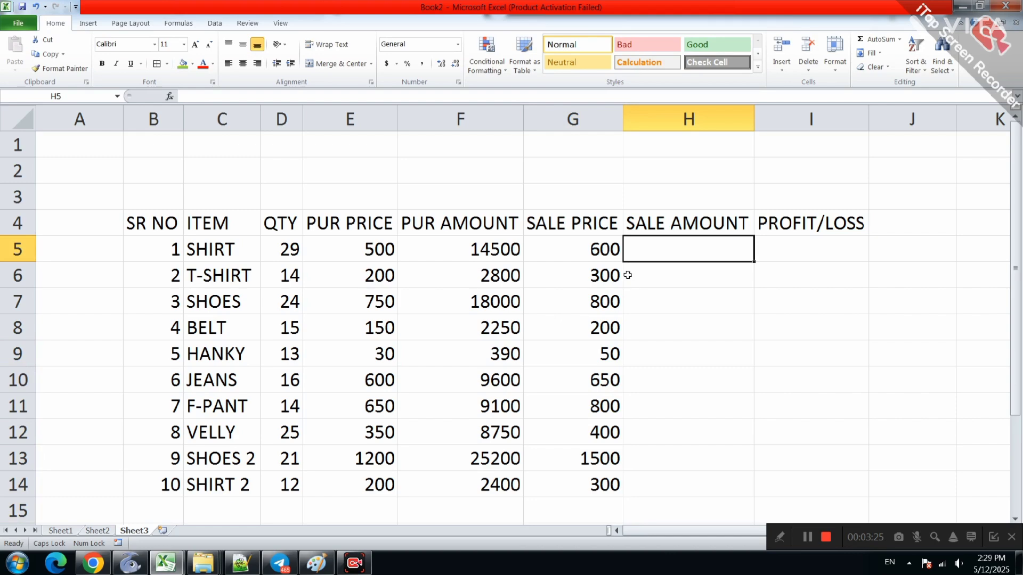
text(=)
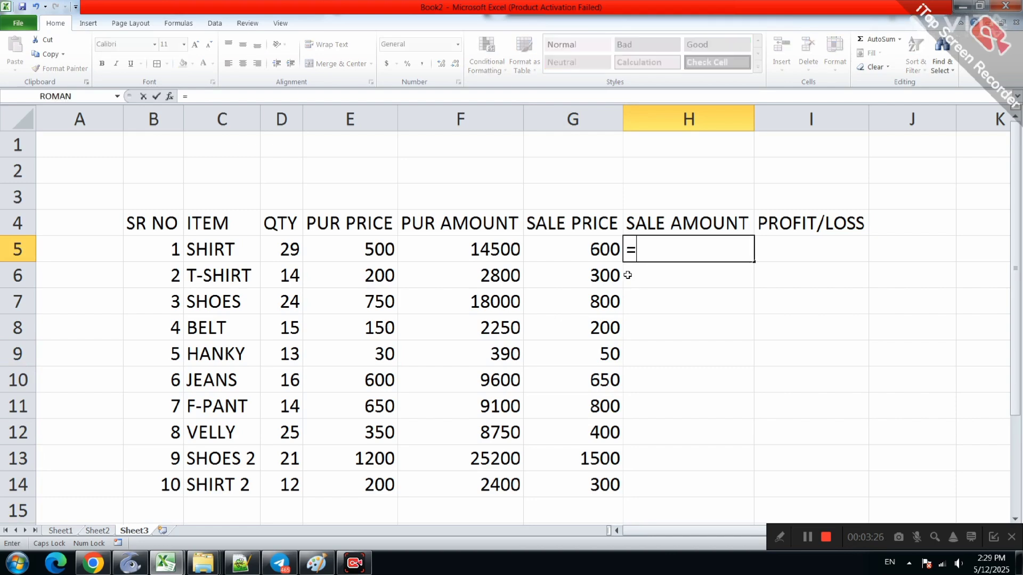
click(600, 250)
text(*)
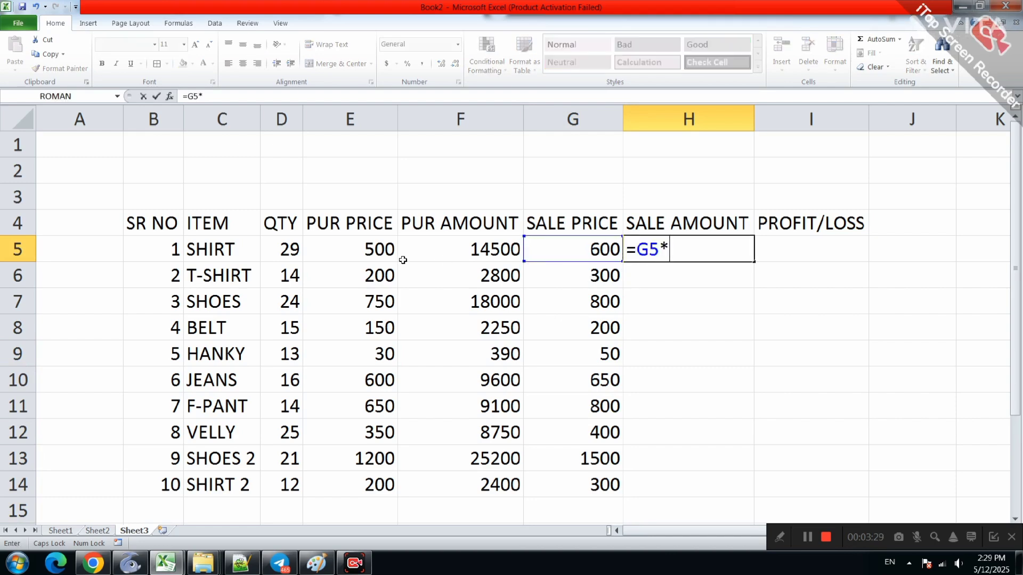
click(298, 252)
key(Return)
click(689, 253)
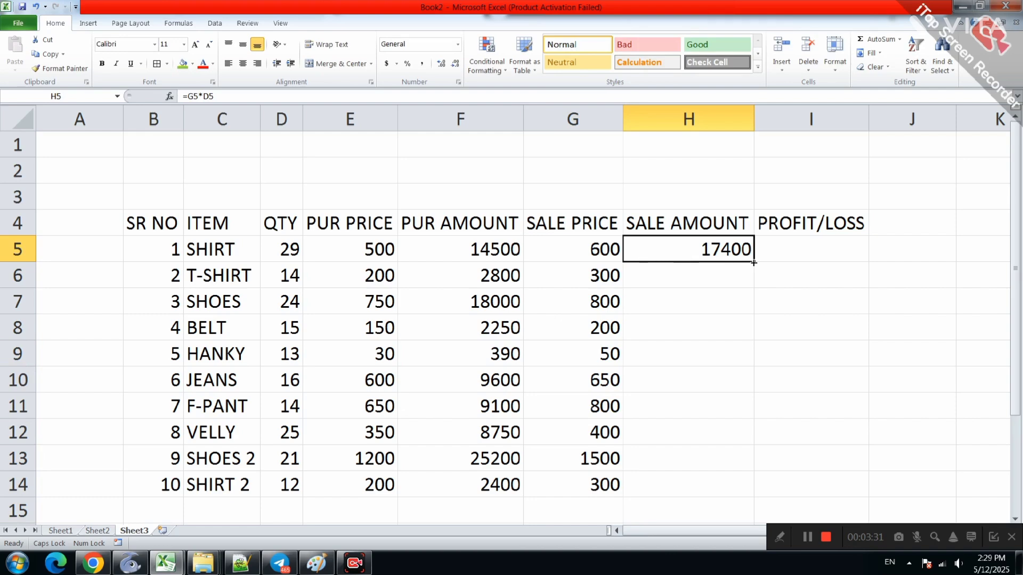
drag(753, 263, 752, 493)
- Calculate the profit or loss in I5 as H5-F5 and fill the formula down to I14
click(784, 251)
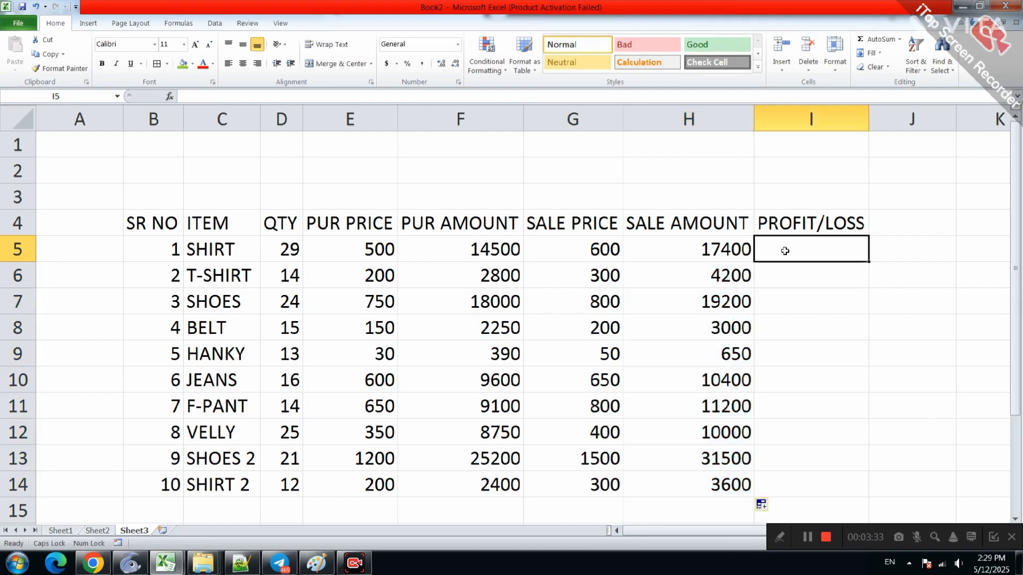
text(=)
click(714, 248)
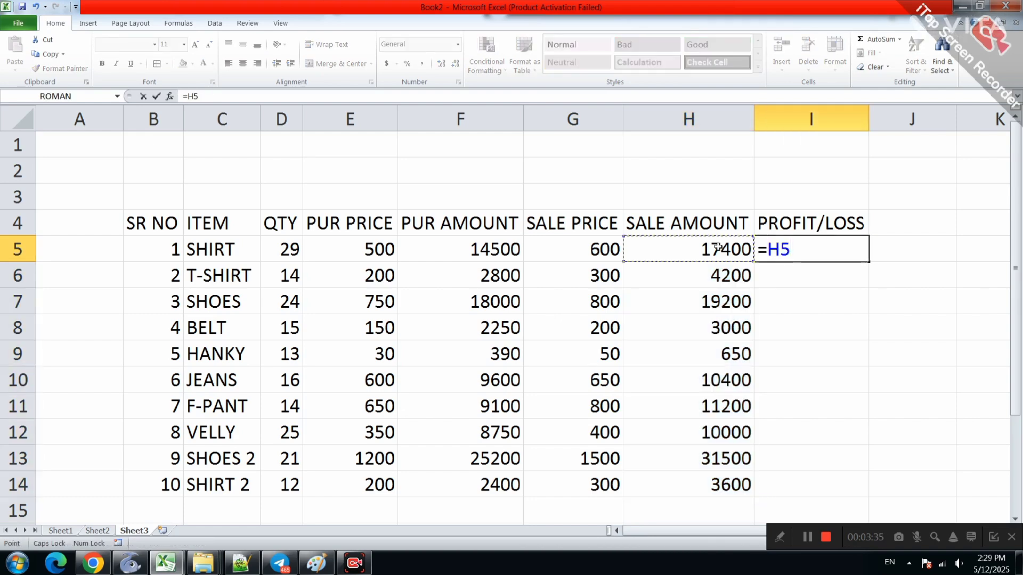
text(-)
click(510, 256)
key(Return)
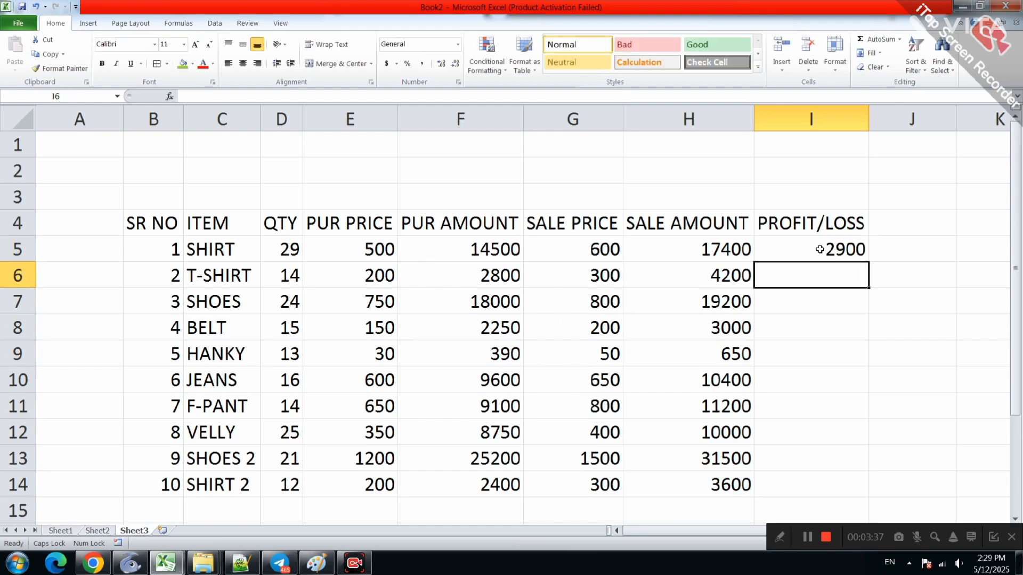
click(849, 250)
drag(868, 262, 865, 496)
click(579, 491)
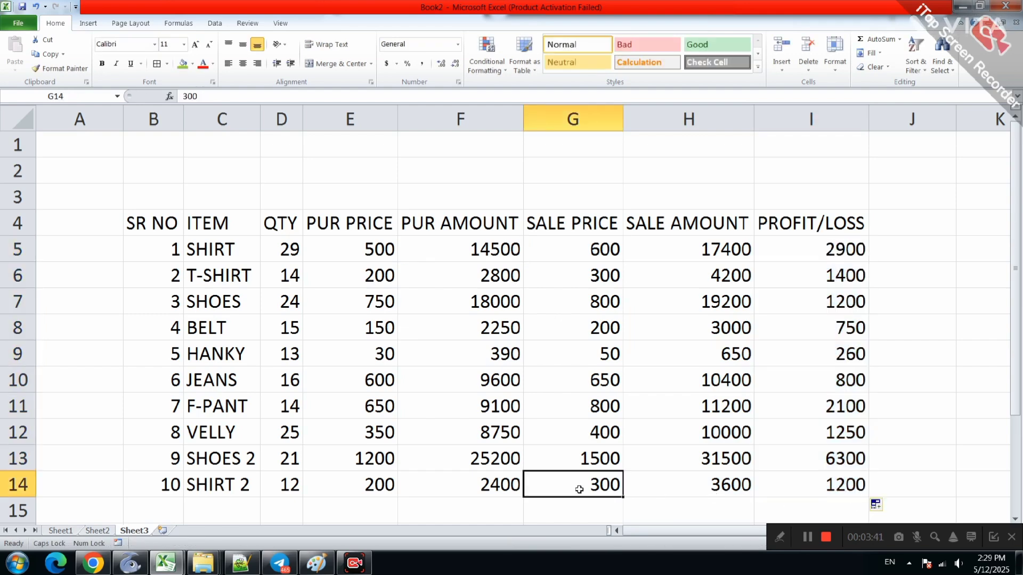
- Set the sale price of SHIRT 2 in cell G14 to 100
text(100)
key(Return)
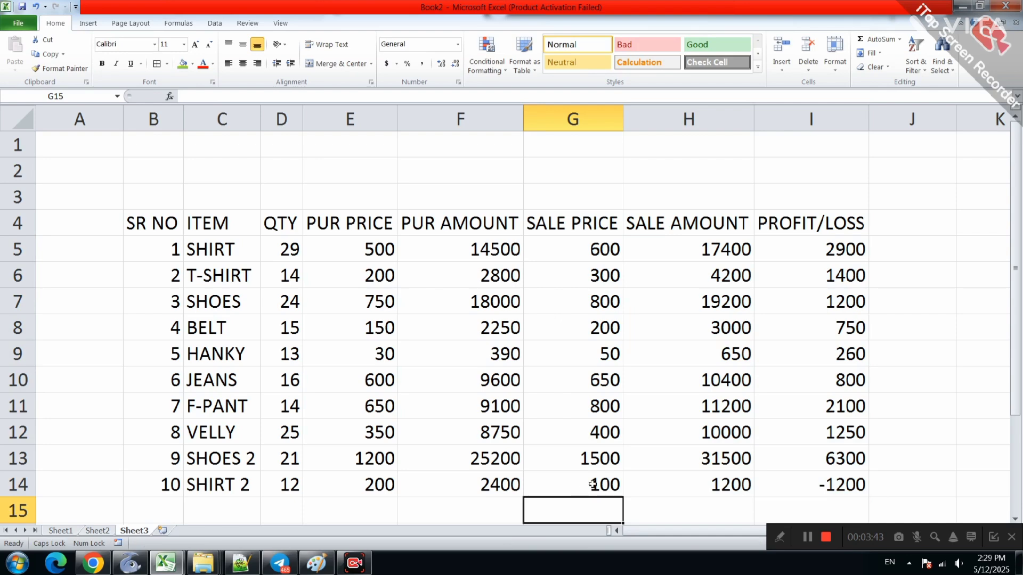
click(788, 543)
click(777, 540)
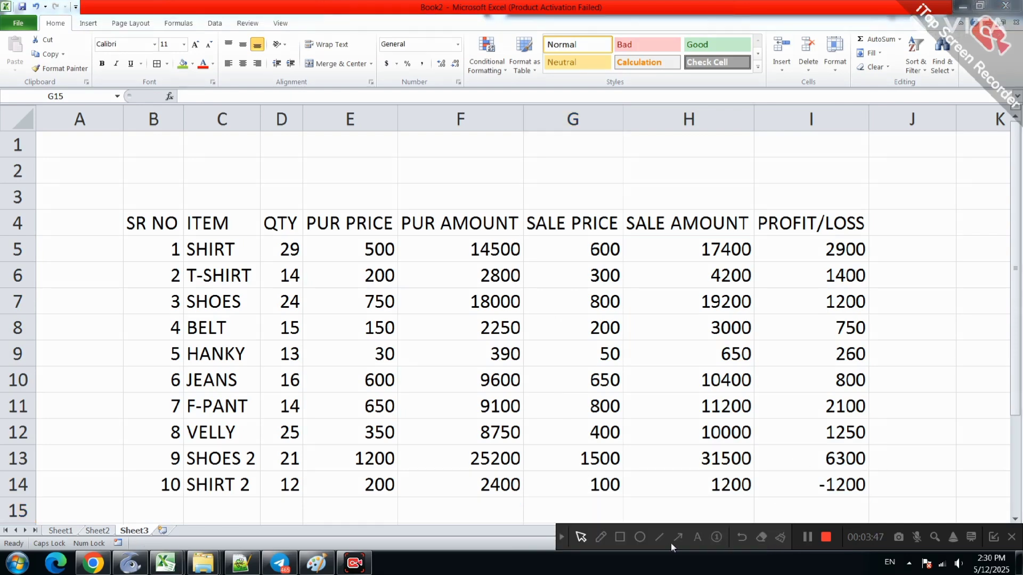
click(601, 537)
mouse_move(864, 478)
mouse_down()
mouse_move(847, 468)
mouse_move(812, 488)
mouse_move(859, 487)
mouse_move(864, 475)
mouse_up()
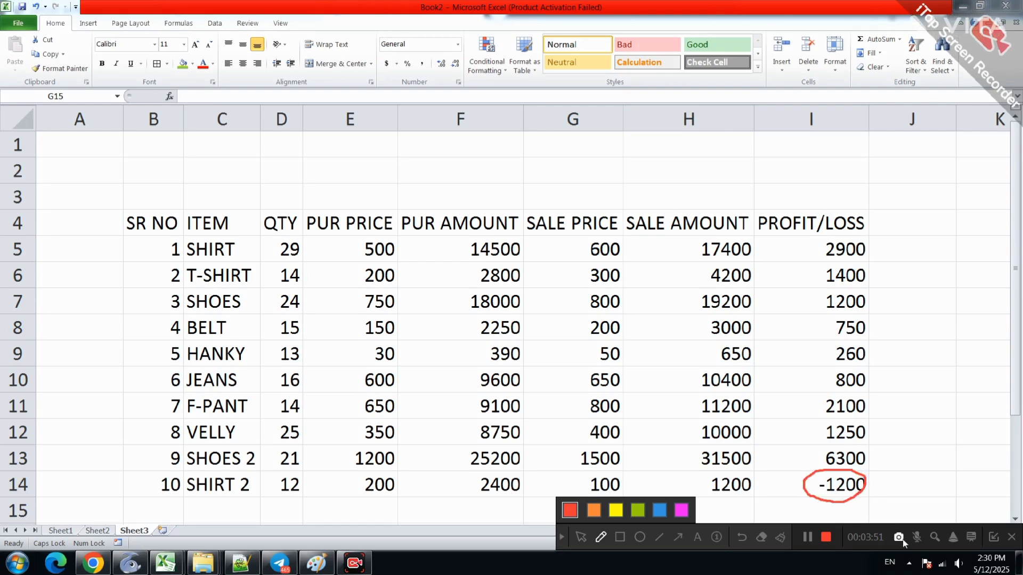
click(582, 539)
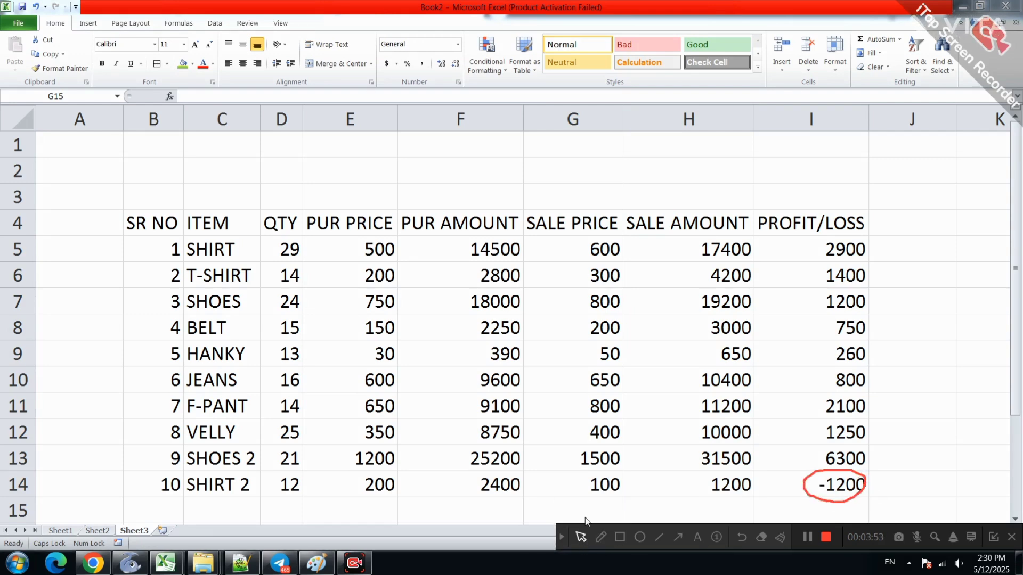
click(520, 481)
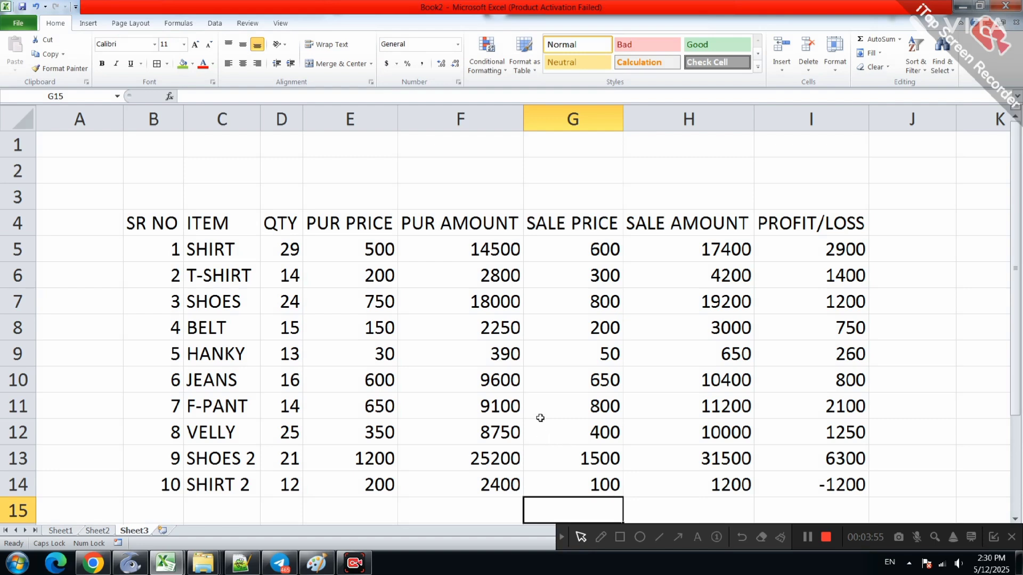
click(409, 438)
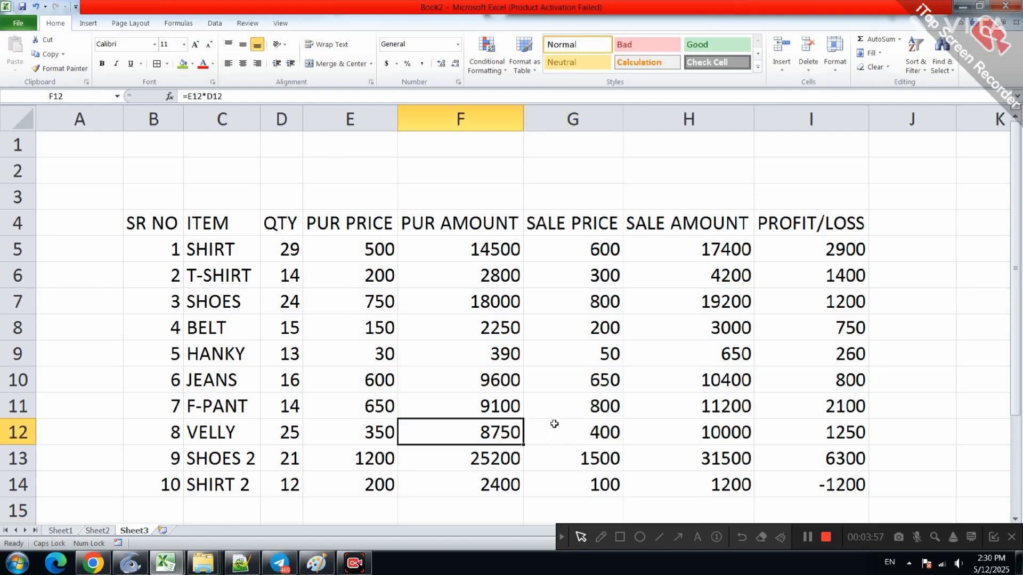
- Set the sale price of F-PANT in cell G11 to 500
click(591, 407)
text(500)
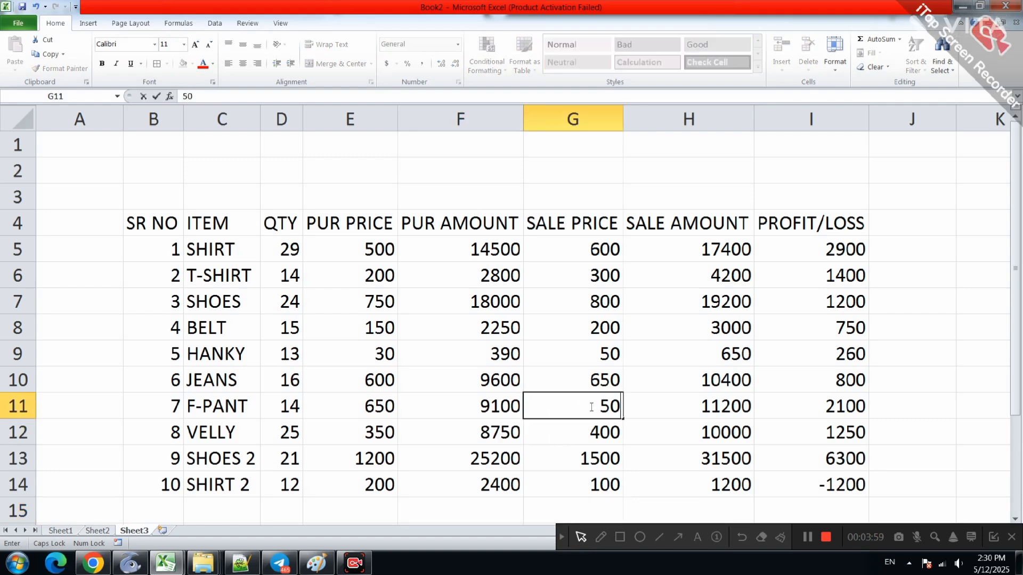
key(Return)
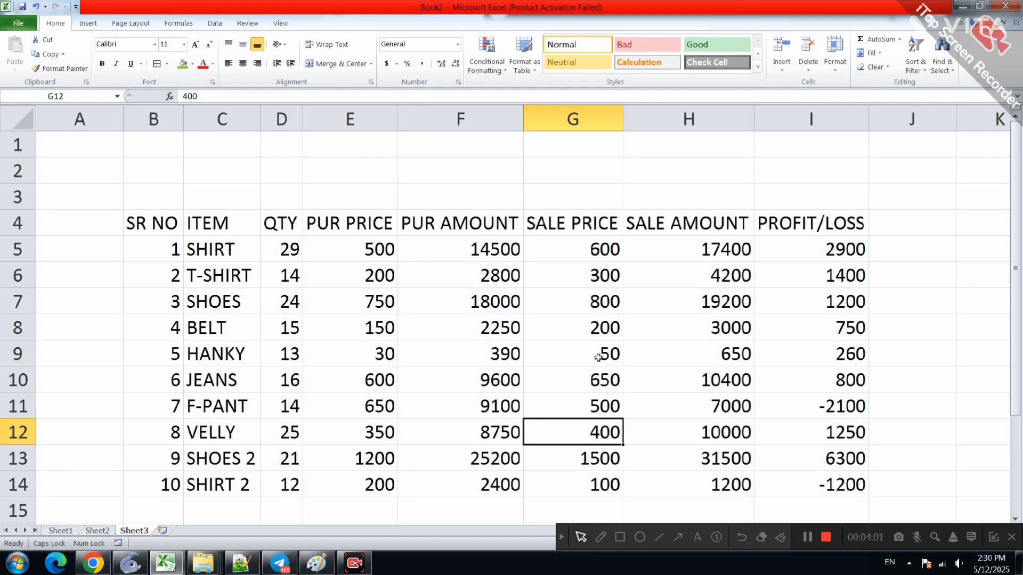
- Set the sale price of HANKY in cell G9 to 35
click(597, 353)
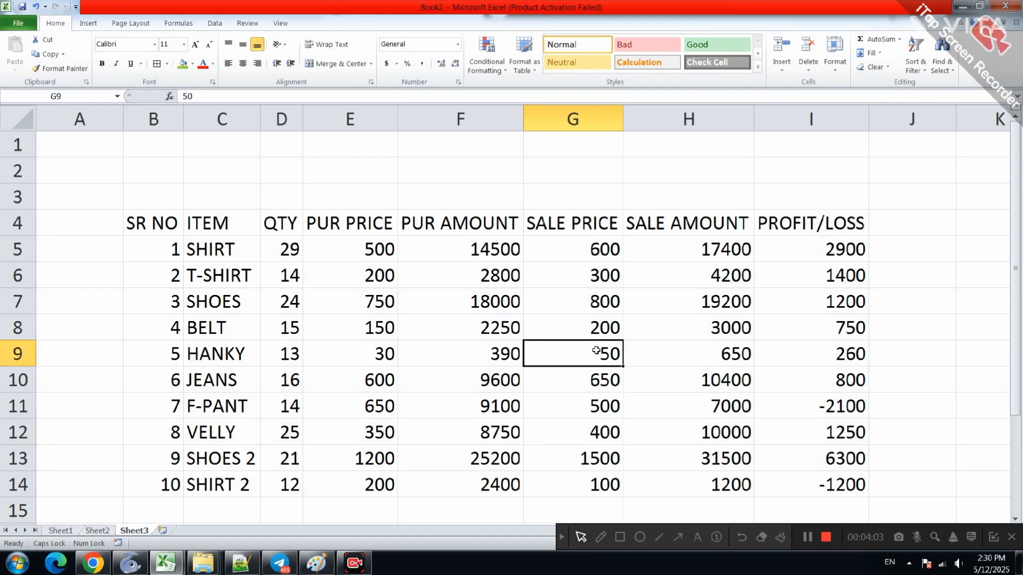
text(3)
key(Return)
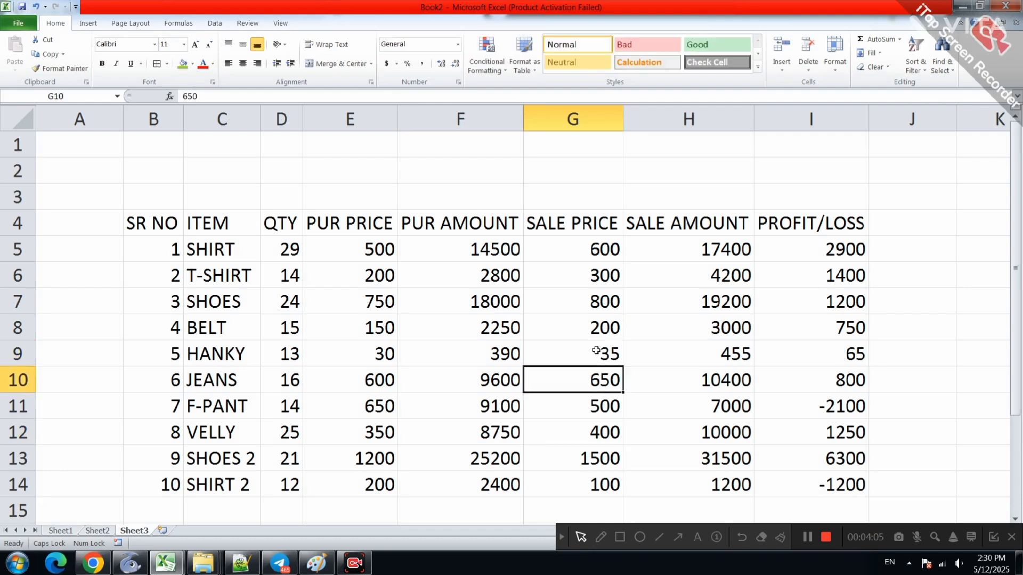
- Lower the sale price of HANKY in cell G9 to 25
click(596, 351)
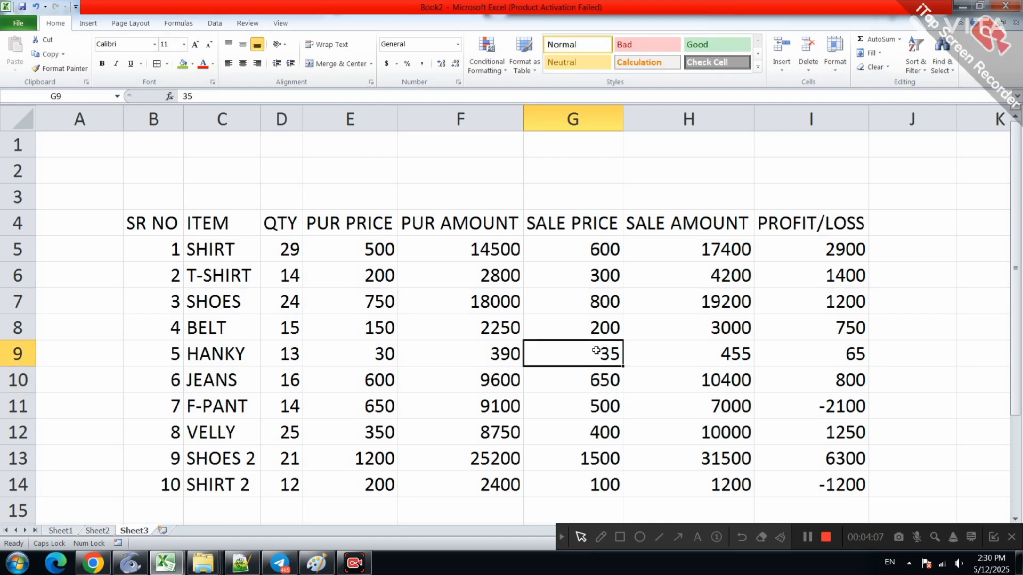
text(25)
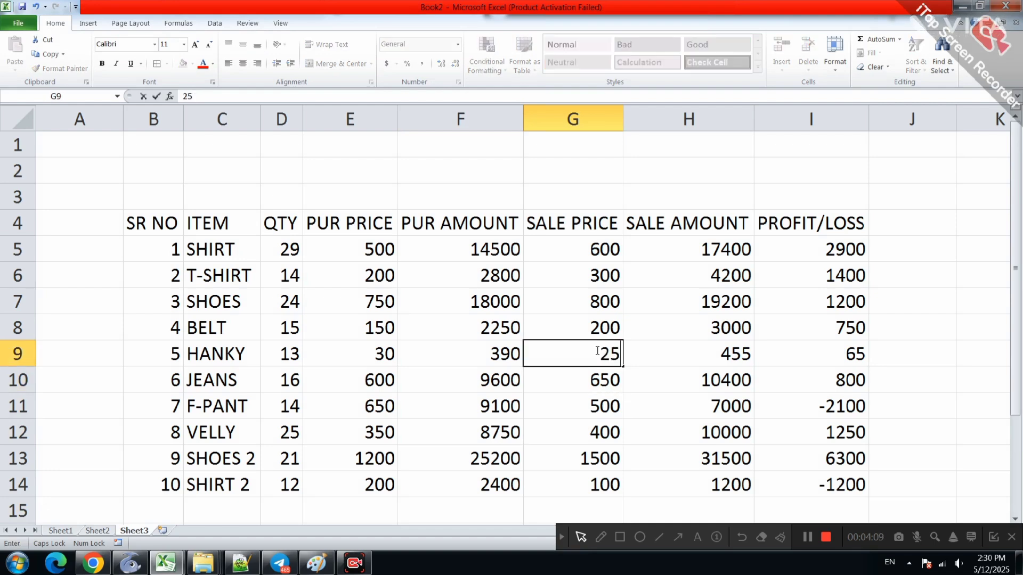
key(Return)
click(852, 312)
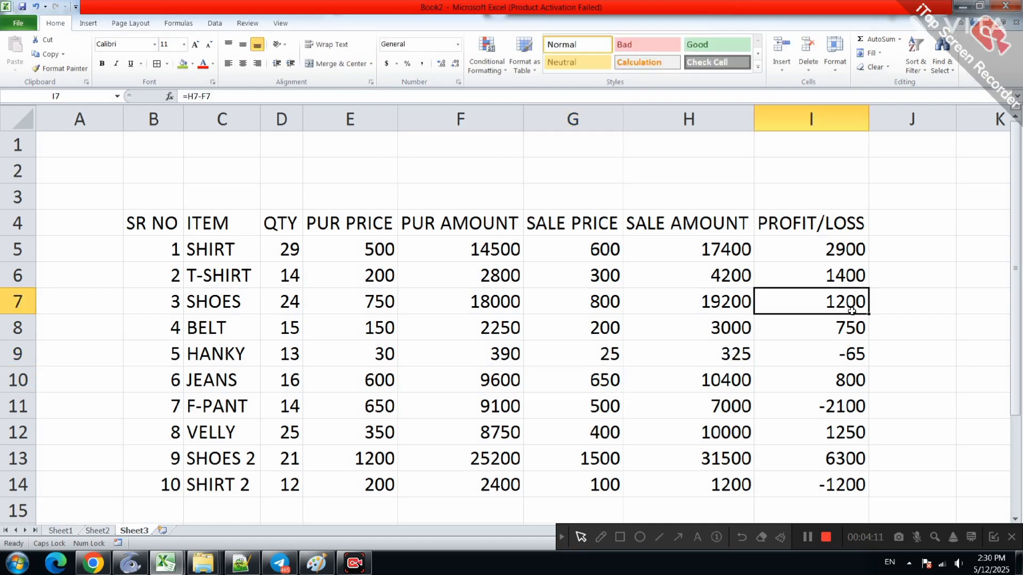
click(819, 250)
click(785, 381)
click(787, 432)
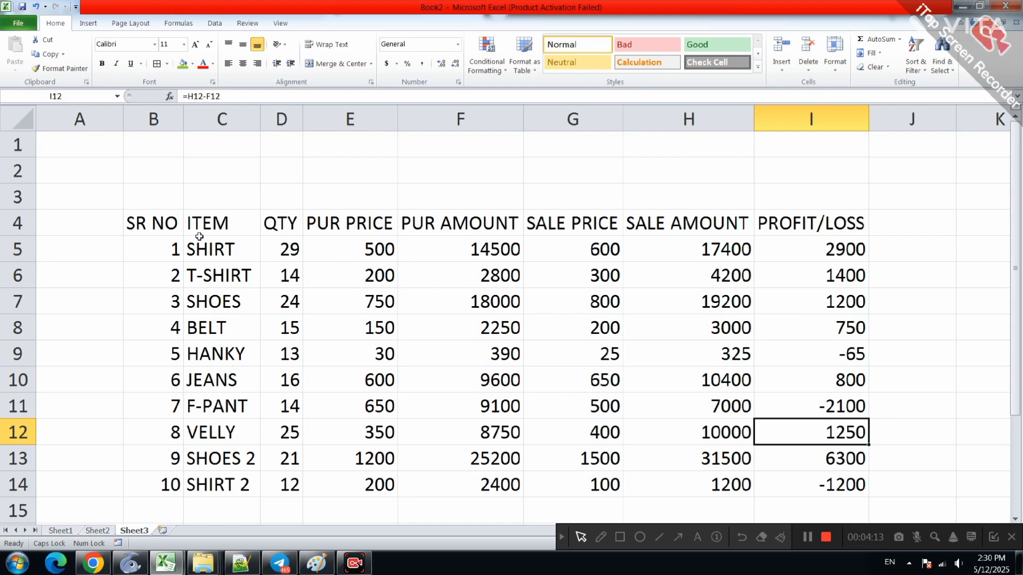
- Apply all borders to the table range B4:I14
drag(154, 223, 841, 414)
scroll(581, 401, up, 1)
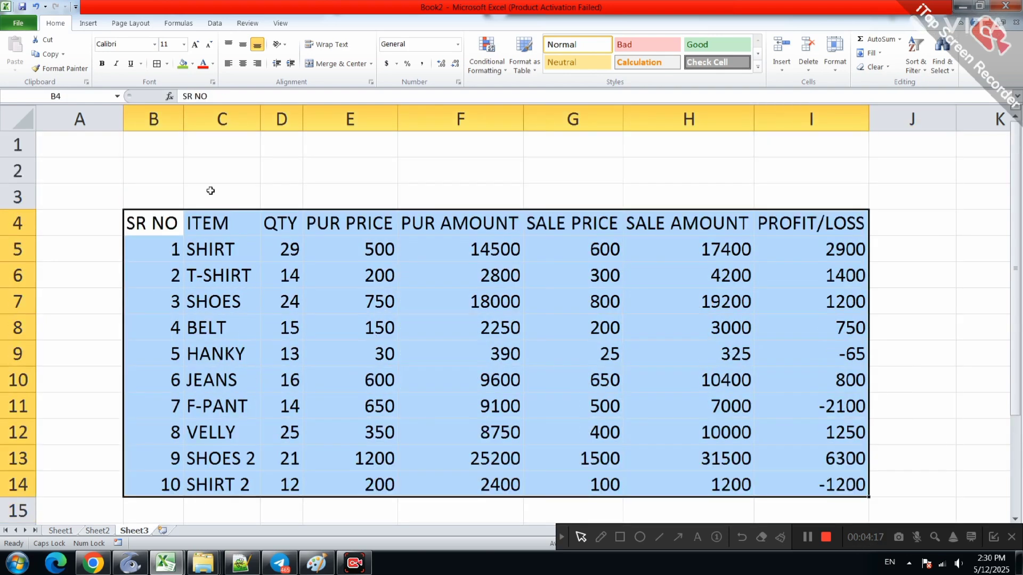
click(167, 64)
click(182, 169)
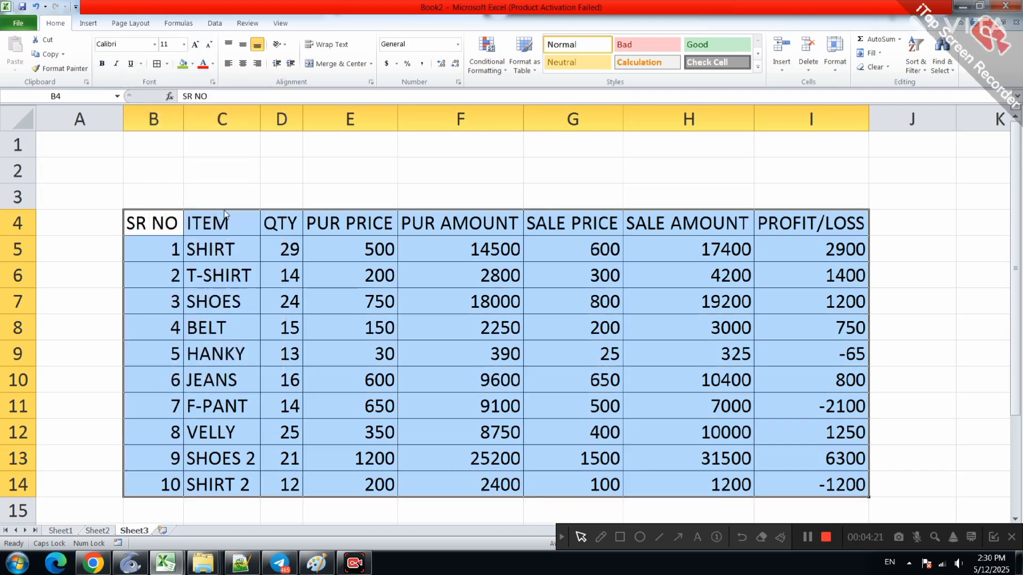
- Merge and center the range B2:I3 above the table and enter the title GO BABA GARMENTS
drag(143, 160, 790, 202)
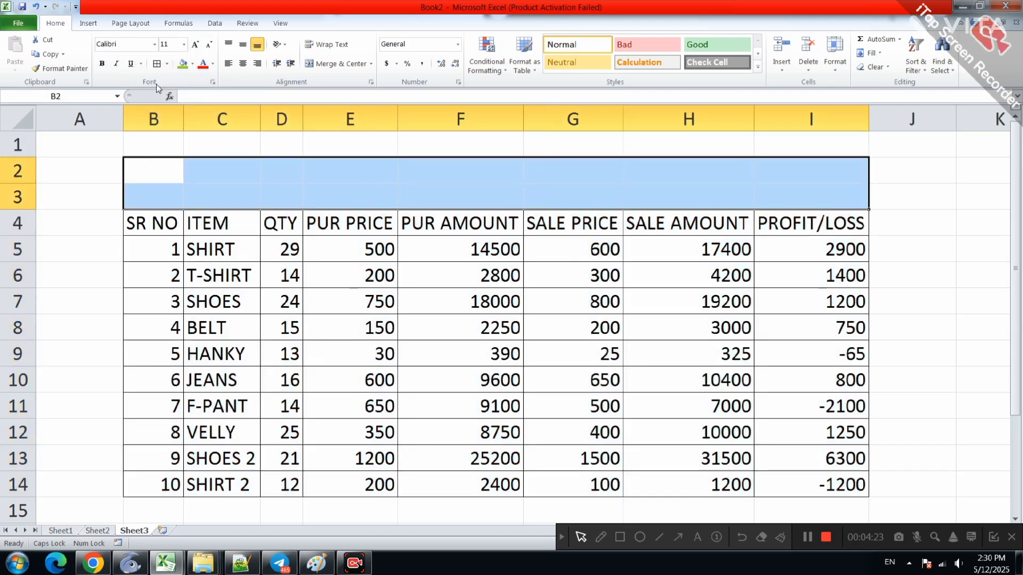
click(336, 63)
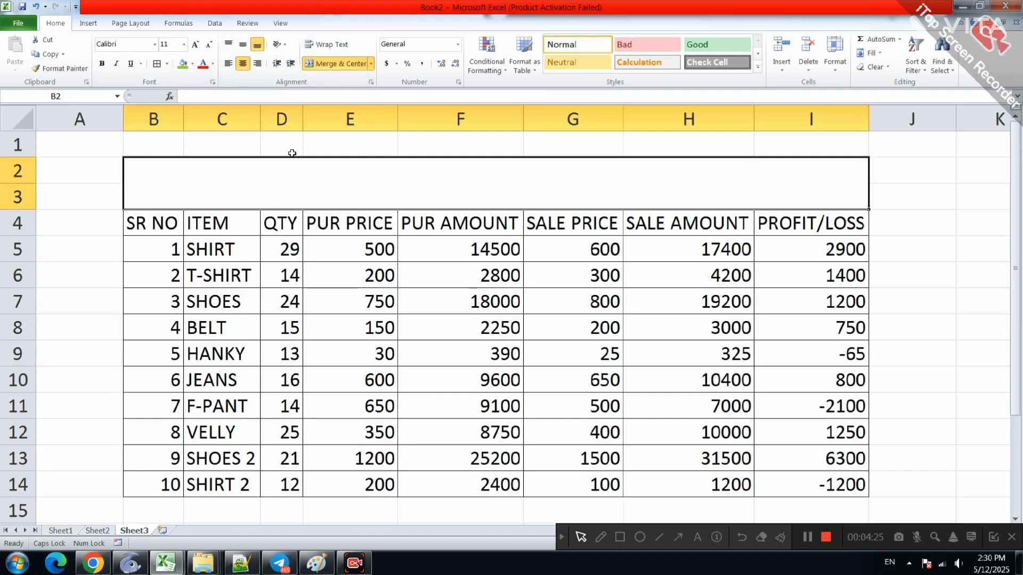
text(GO BA)
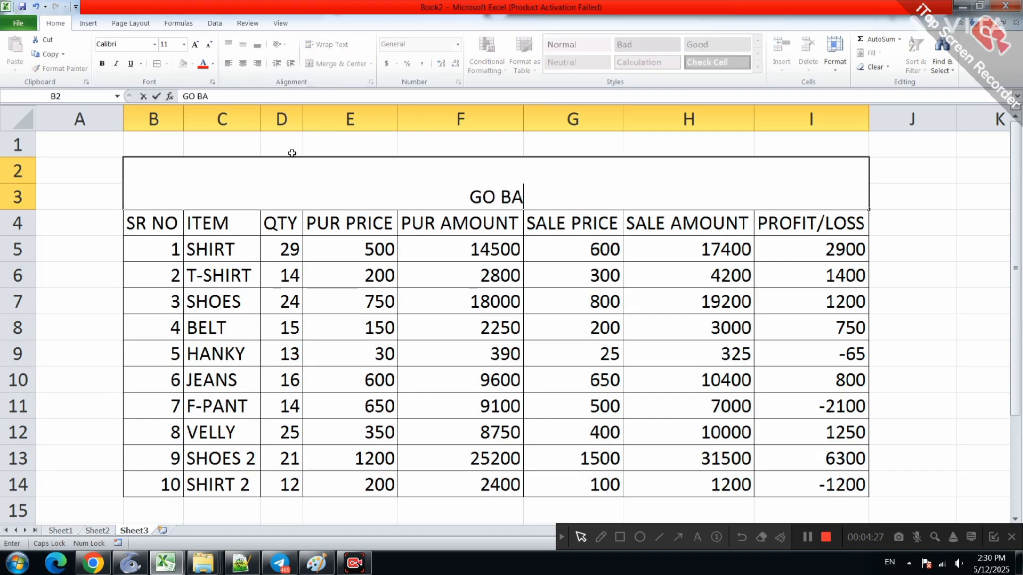
text(BA GARME)
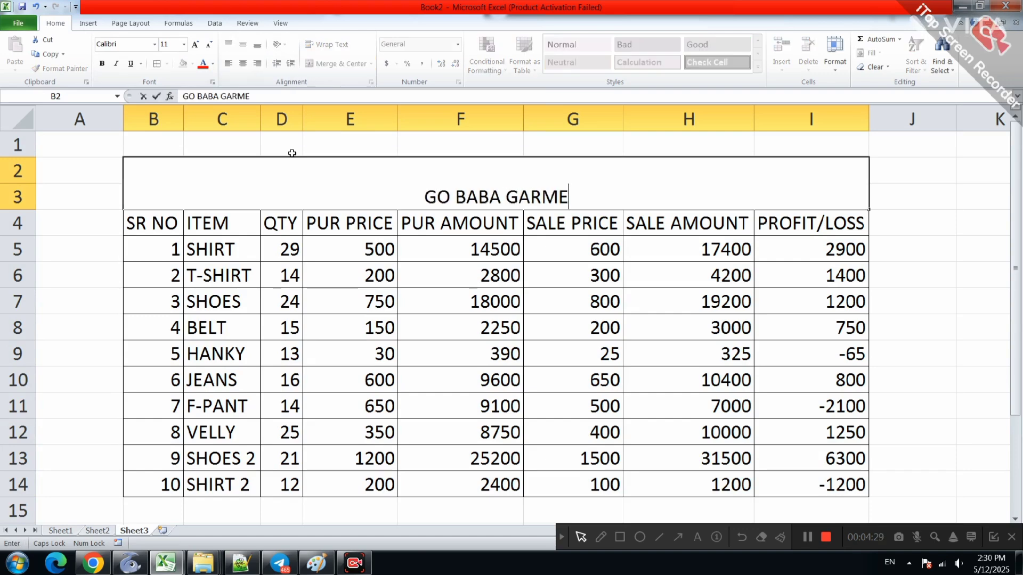
text(NTS)
key(Return)
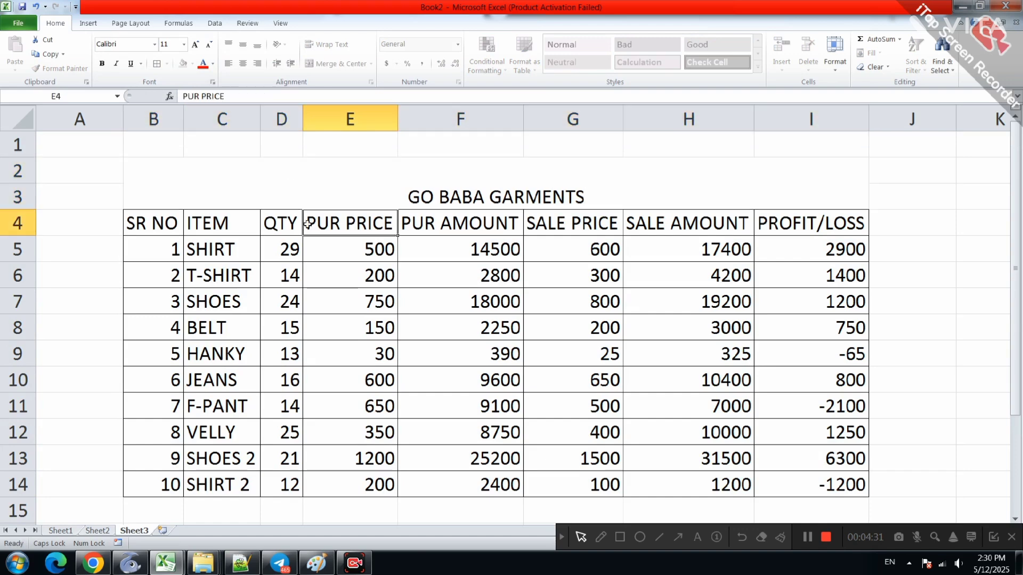
- Enlarge the title GO BABA GARMENTS to font size 18 and align it vertically in the middle
click(313, 197)
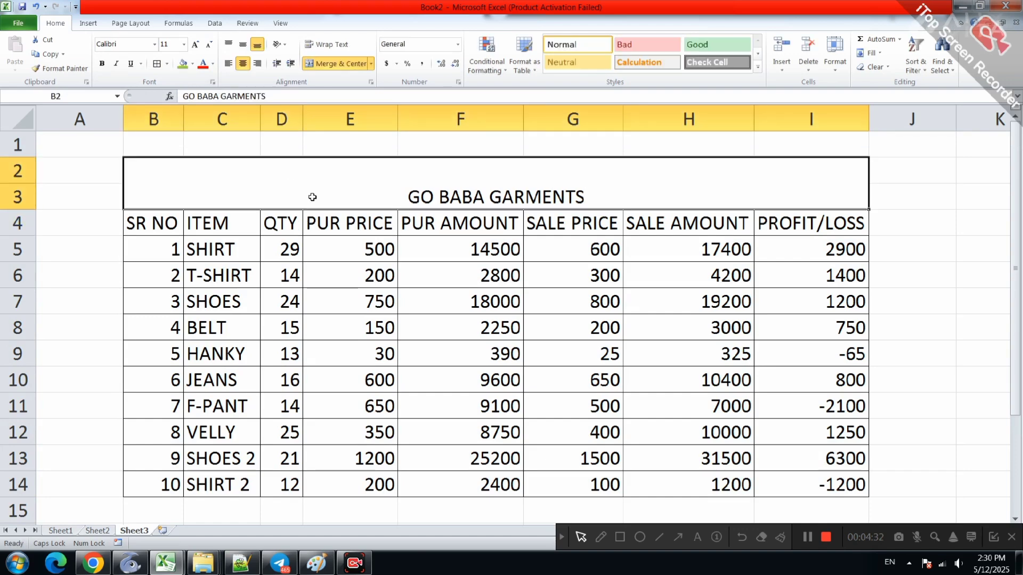
click(196, 45)
click(197, 44)
click(196, 45)
click(243, 44)
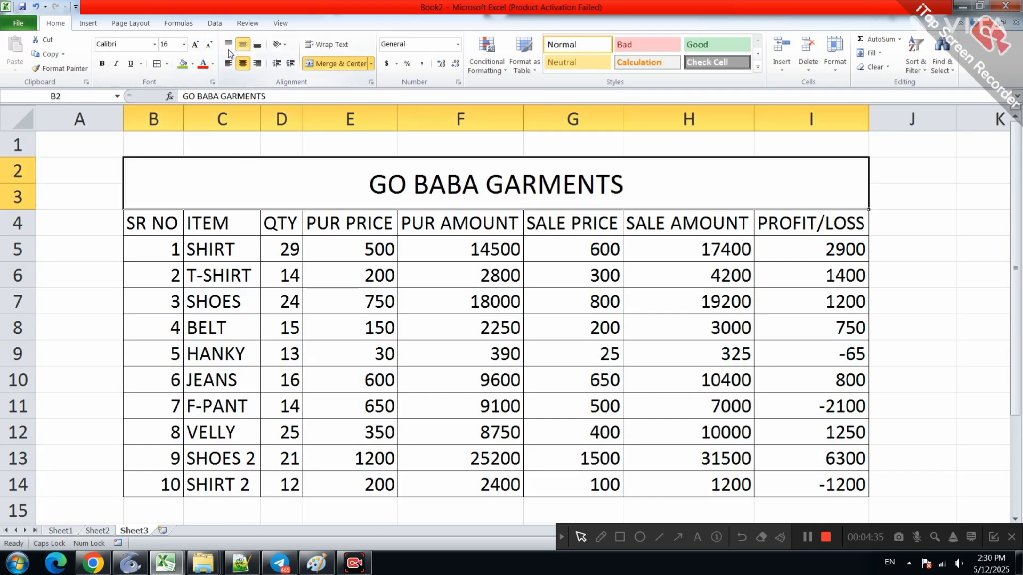
click(196, 45)
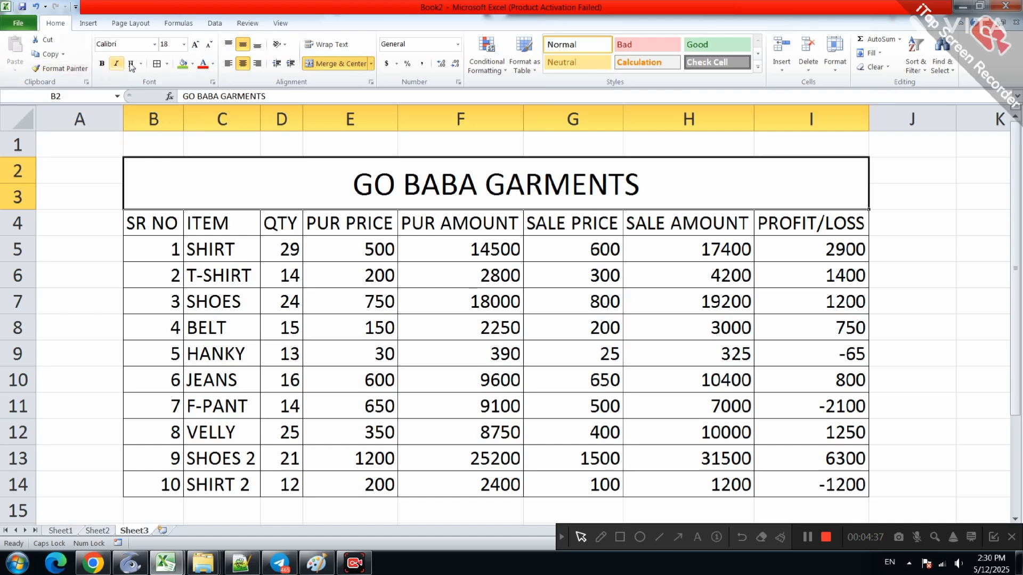
- Add borders around the merged title cell B2:I3 and fill it with yellow
click(154, 64)
click(179, 231)
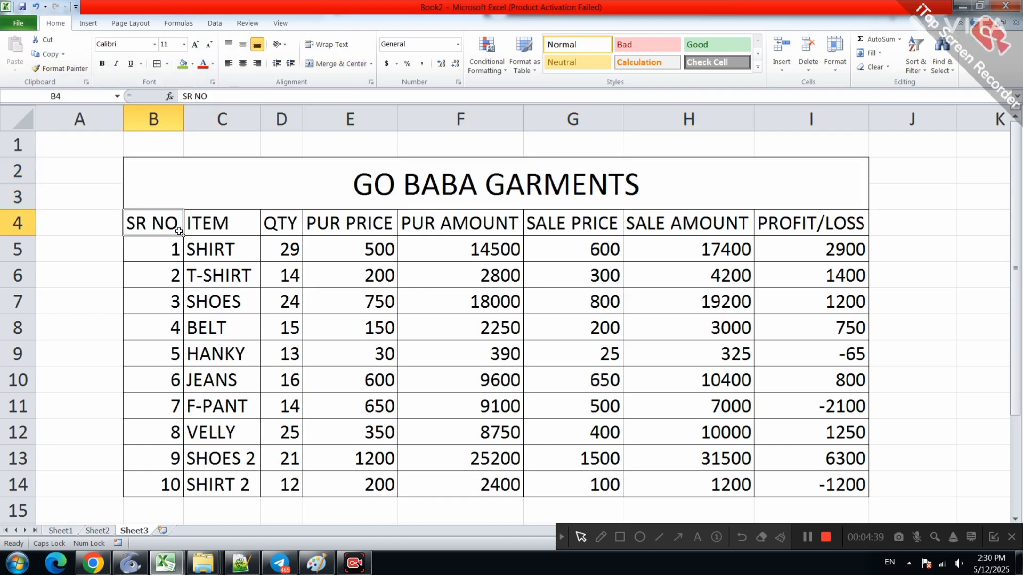
click(156, 171)
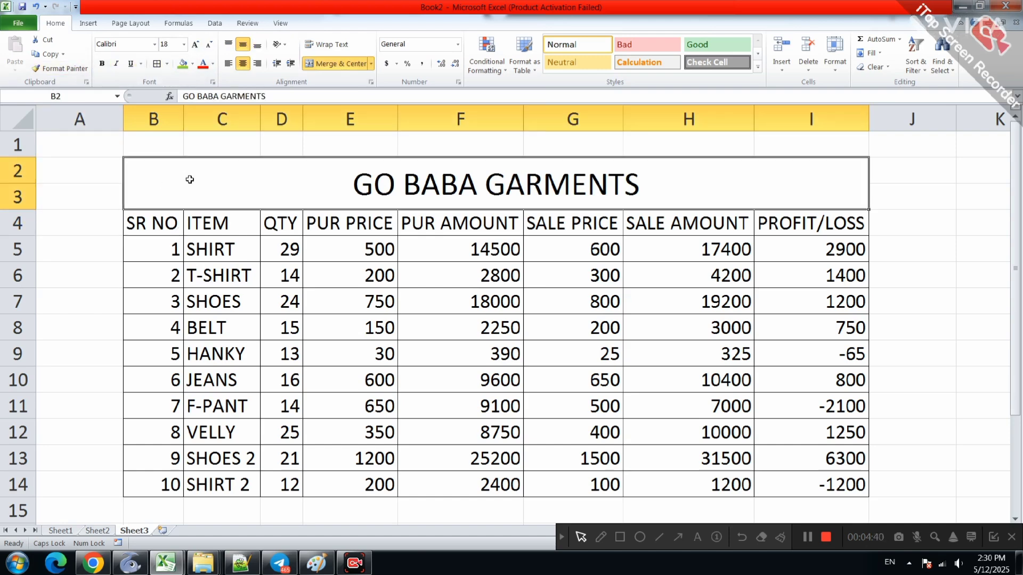
click(192, 64)
click(213, 157)
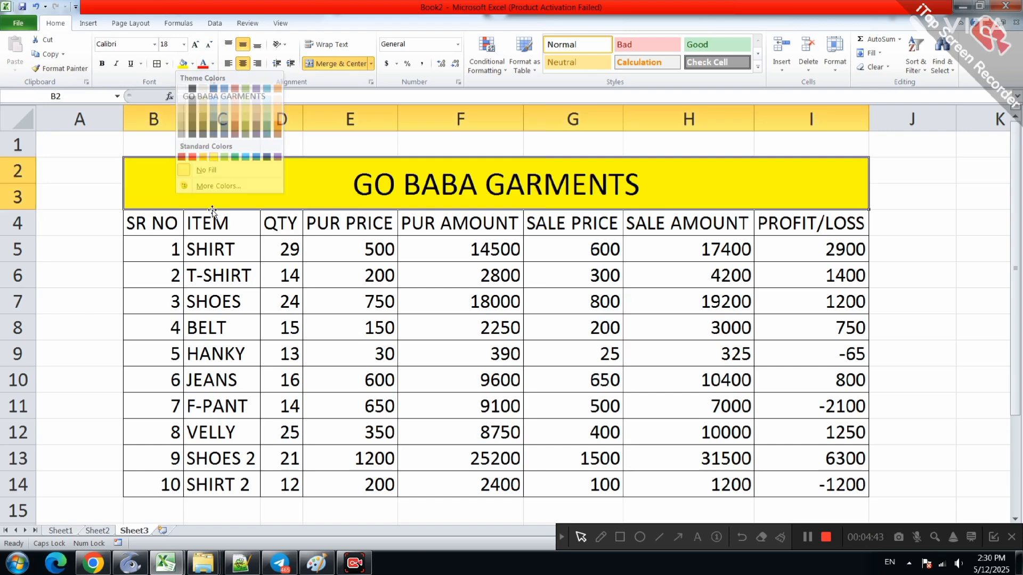
- Fill the range B4:I15 with a dark red theme color
drag(152, 224, 810, 509)
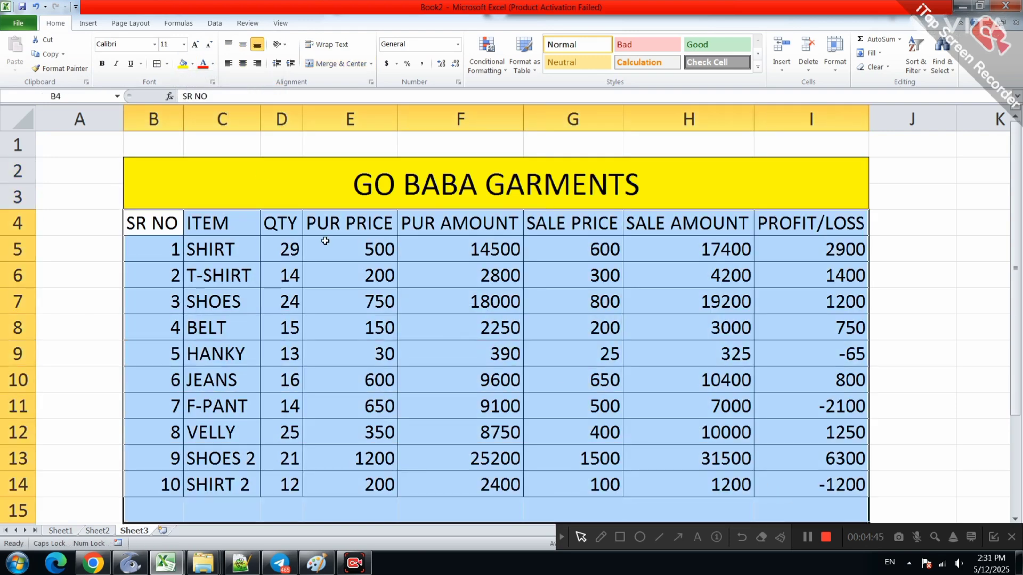
click(192, 70)
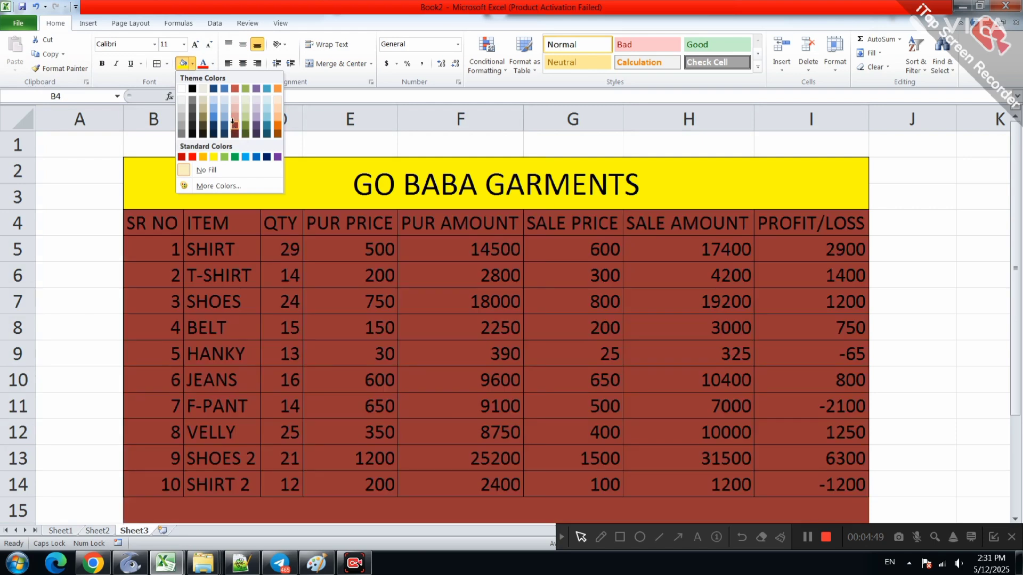
click(232, 124)
click(244, 178)
- Enter the label TOTAL PROFIT AMOUNT in cell H15 and fit column H's width to the text
scroll(491, 313, down, 2)
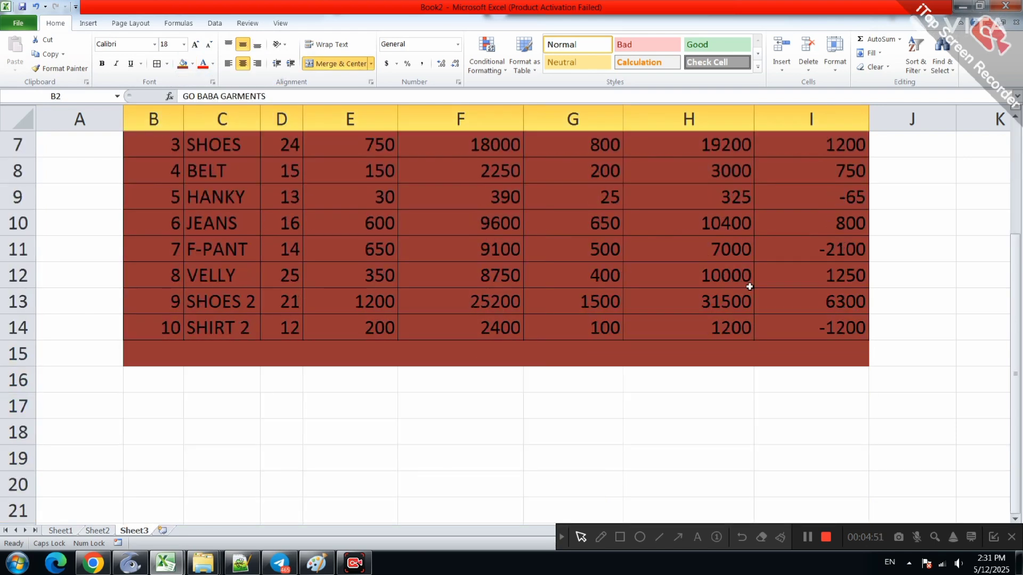
scroll(749, 286, up, 1)
click(742, 435)
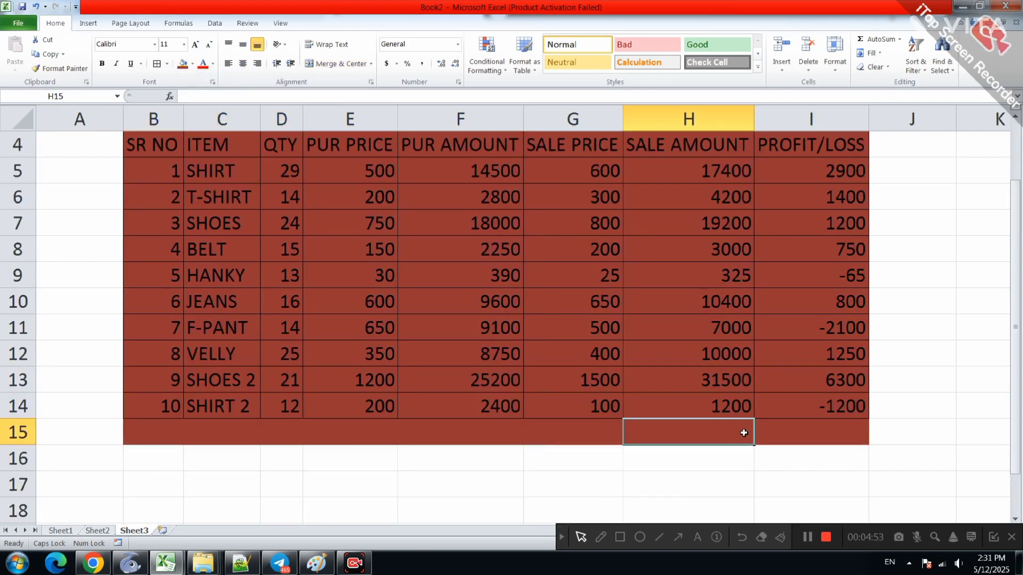
drag(744, 433, 772, 427)
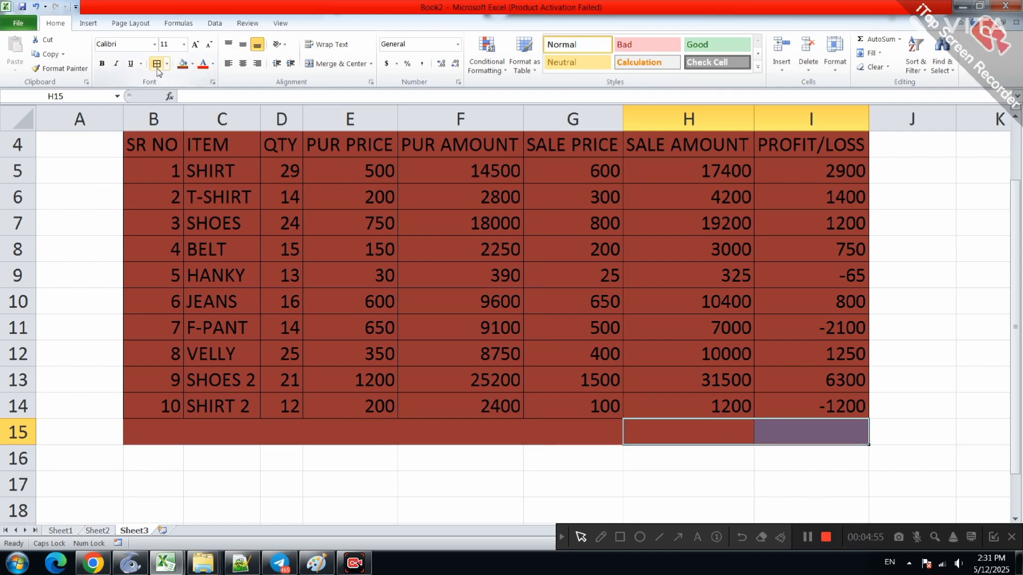
click(681, 434)
text(T)
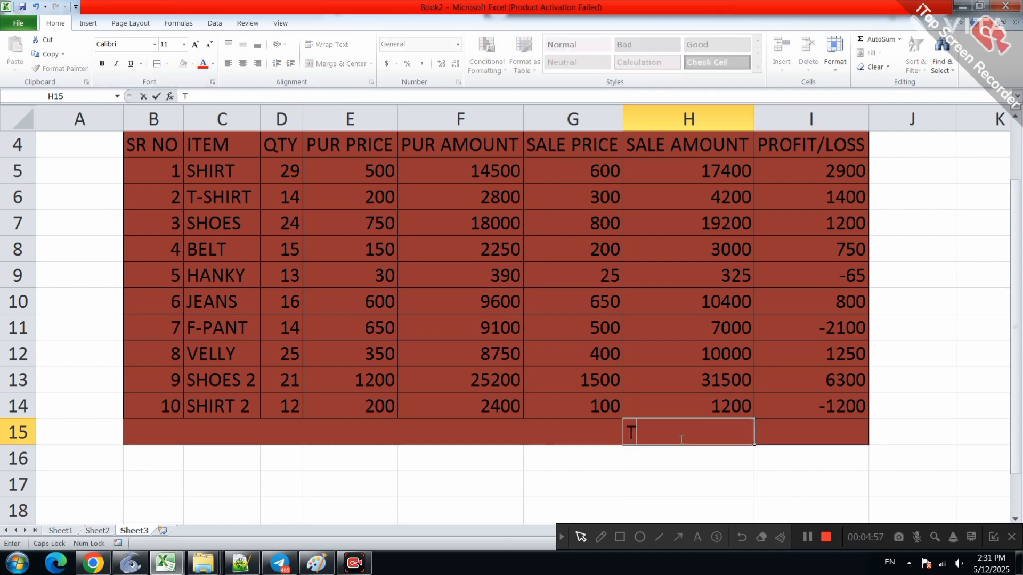
text(OTAL AM)
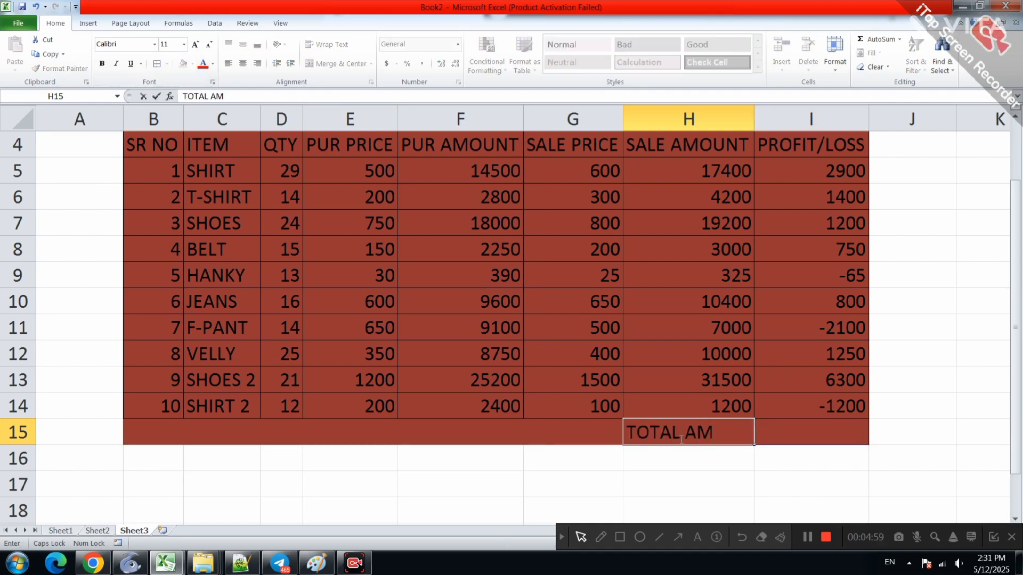
key(BackSpace)
text(PROFIT AMOUNT)
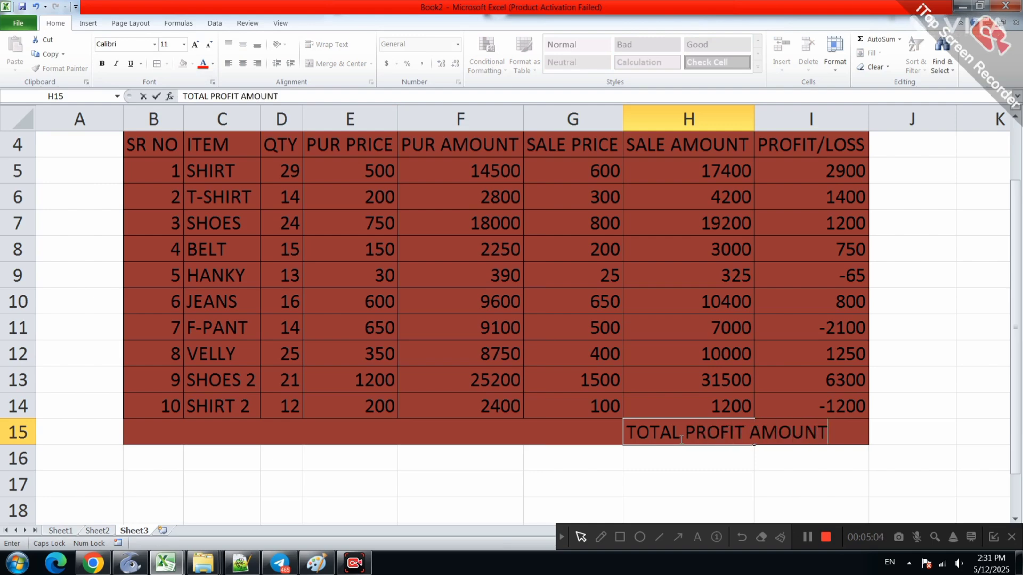
key(Return)
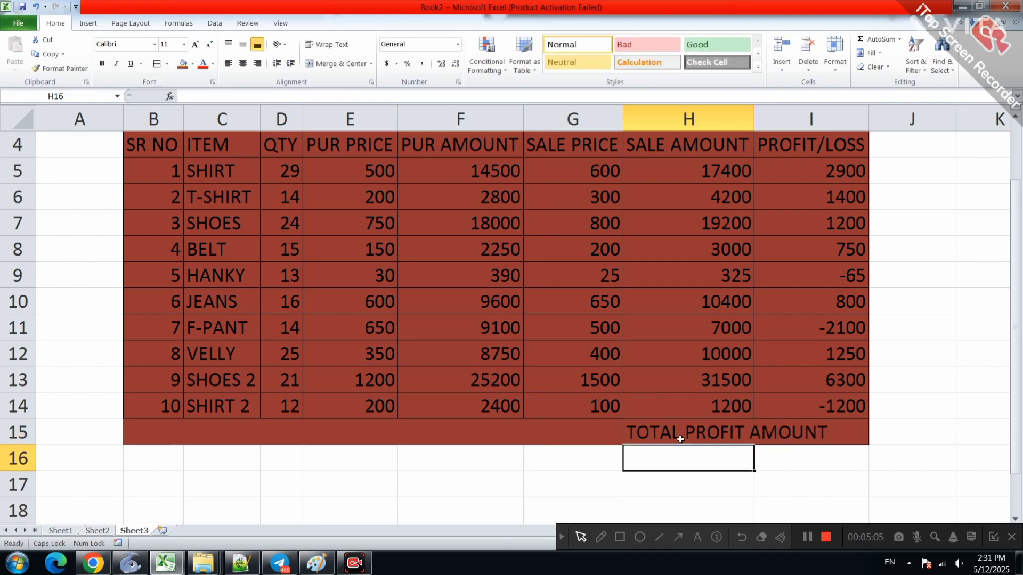
double_click(754, 119)
- Total the PROFIT/LOSS values in cell I15 with the formula =SUM(I5:I14)
click(897, 422)
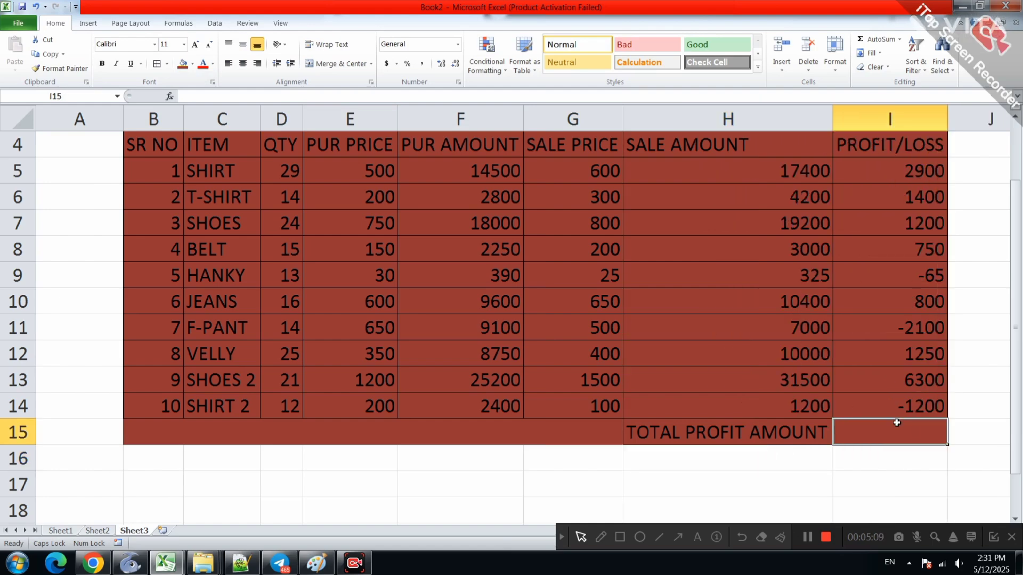
key(alt+equal)
key(Return)
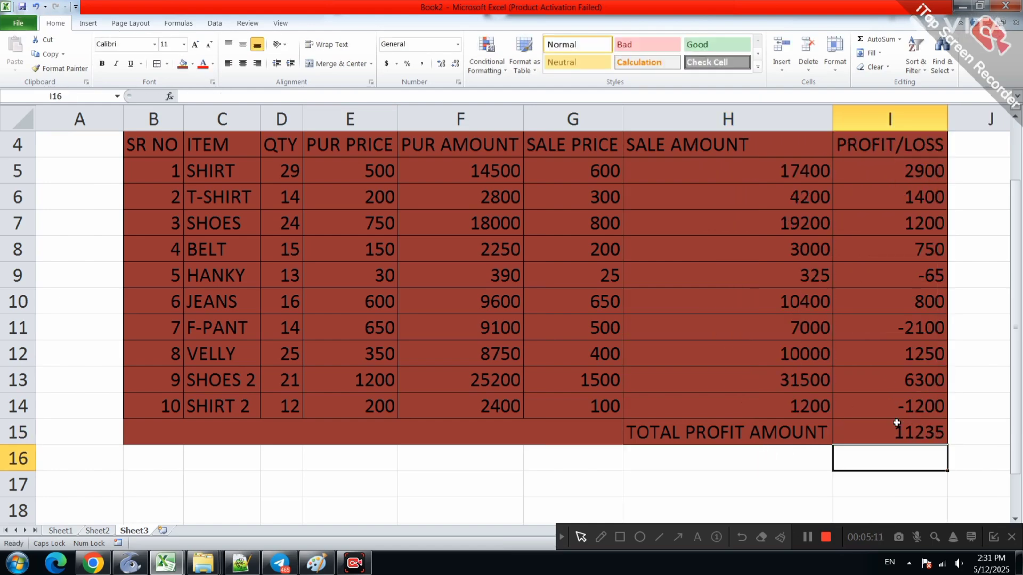
- Make all text in the table B2:I15 bold, including the title and the total row
click(897, 422)
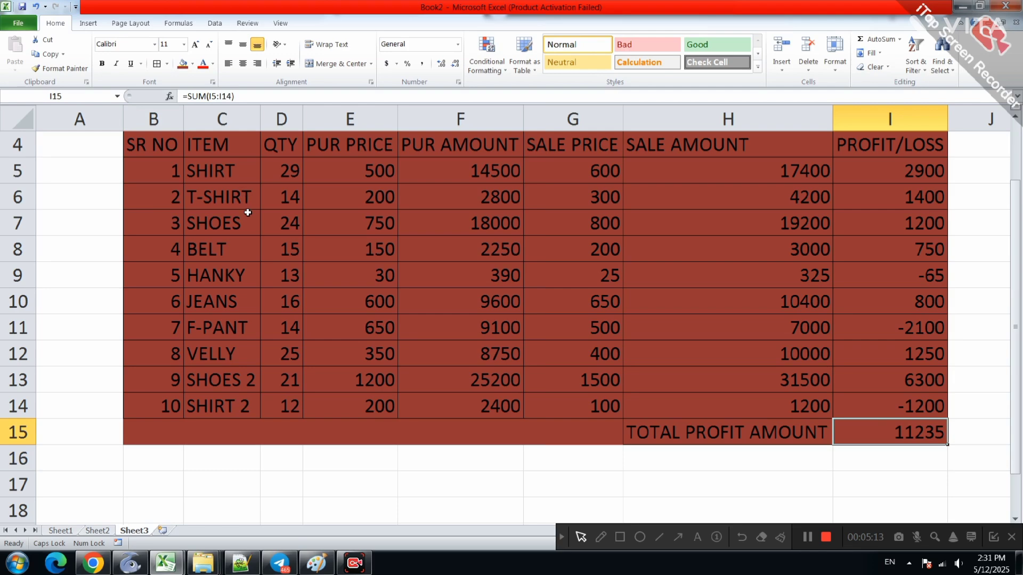
key(ctrl+a)
key(ctrl+b)
scroll(301, 238, down, 1)
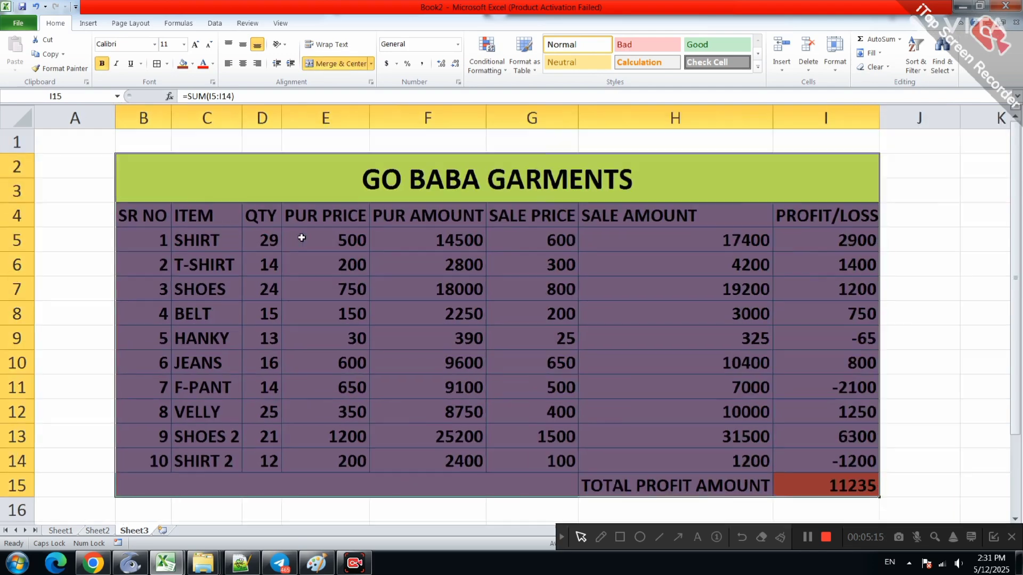
click(447, 264)
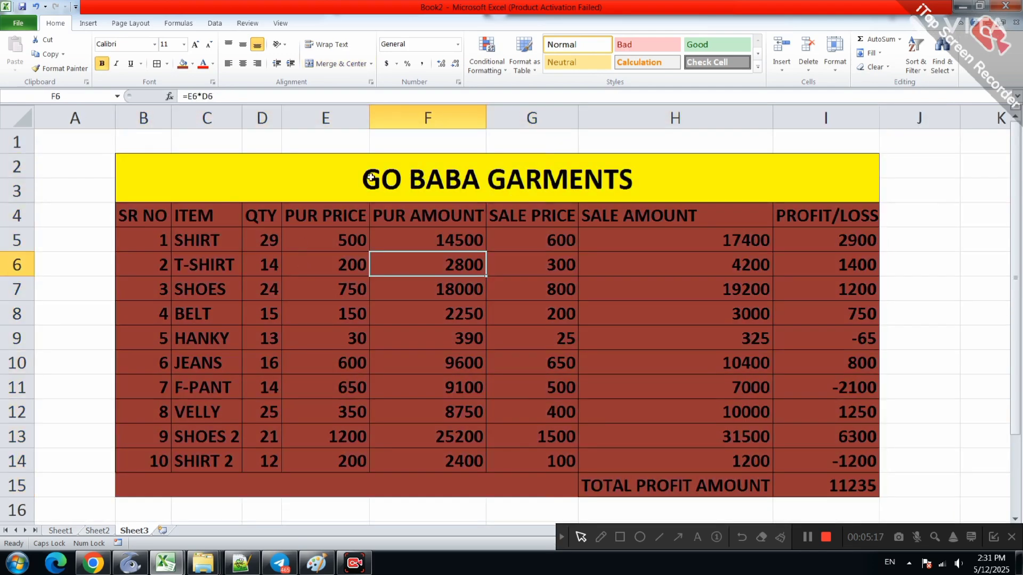
click(299, 171)
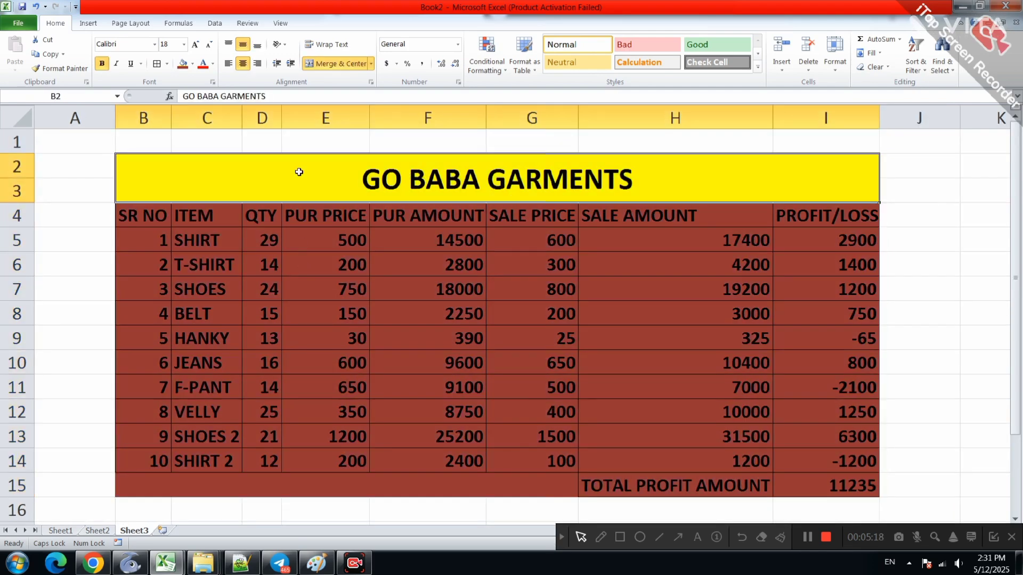
click(269, 271)
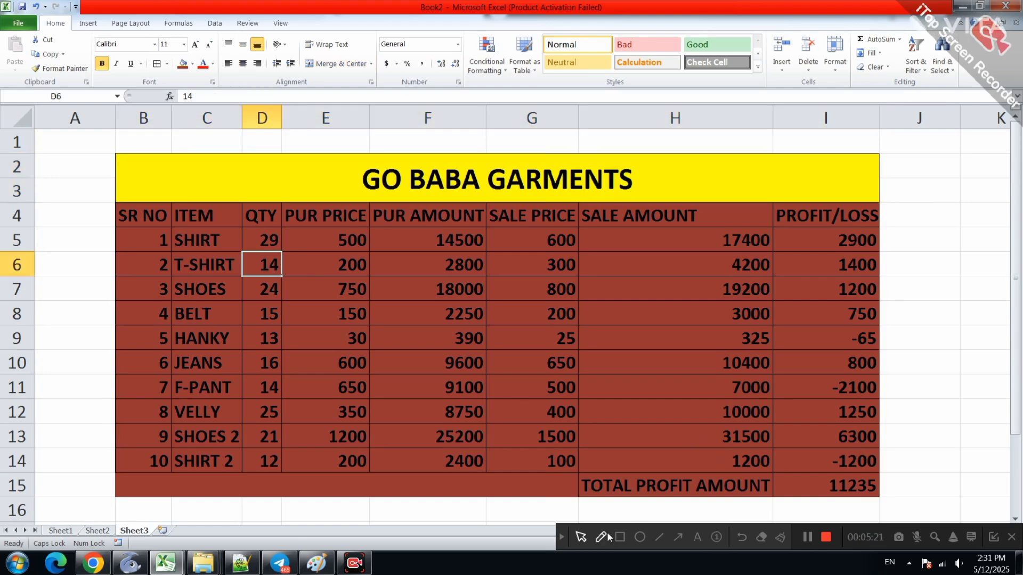
click(414, 317)
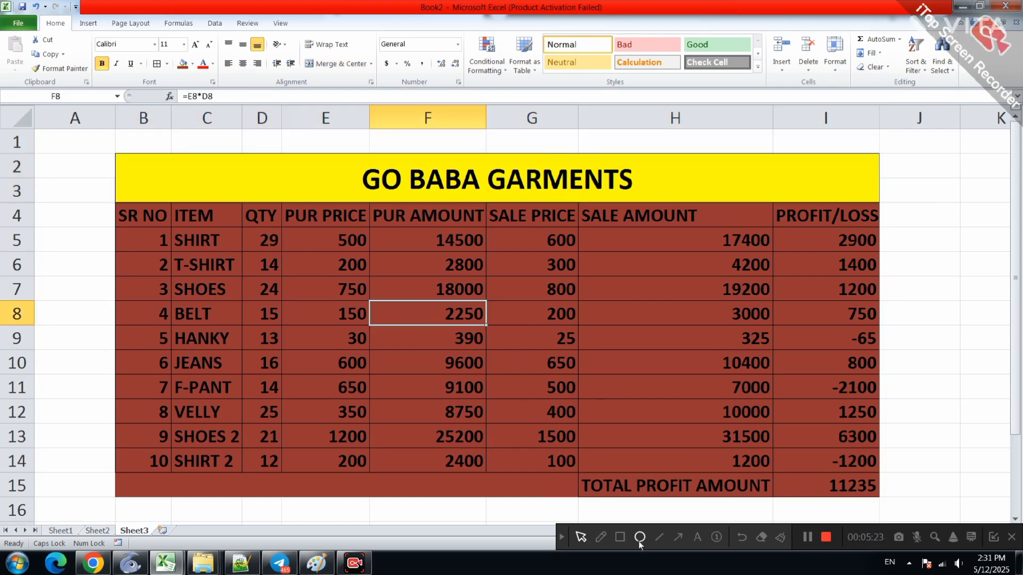